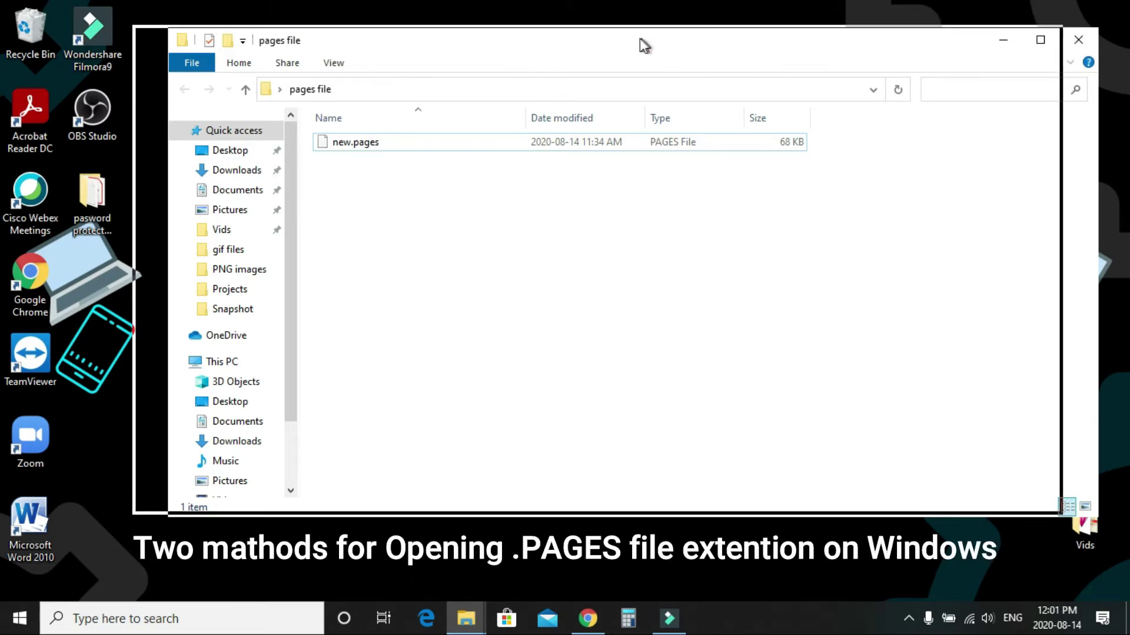
Open new.pages with Microsoft Word, without making Word the default app for .pages files
{"action": "left_click", "coordinate": [524, 288]}
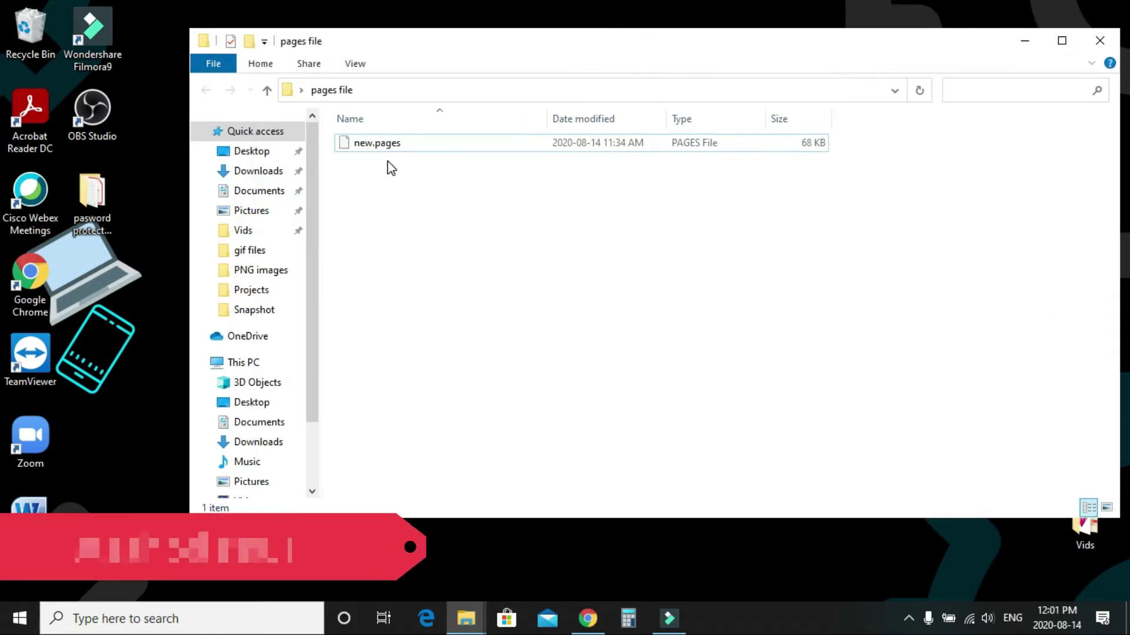
{"action": "left_click", "coordinate": [368, 143]}
{"action": "double_click", "coordinate": [391, 145]}
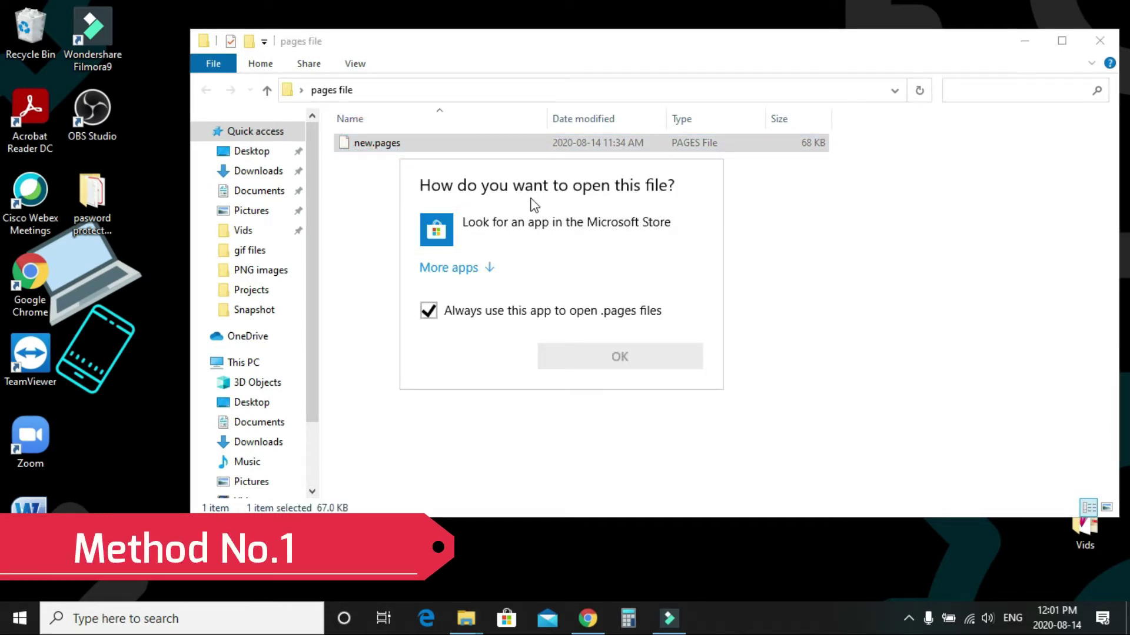
{"action": "left_click", "coordinate": [429, 312]}
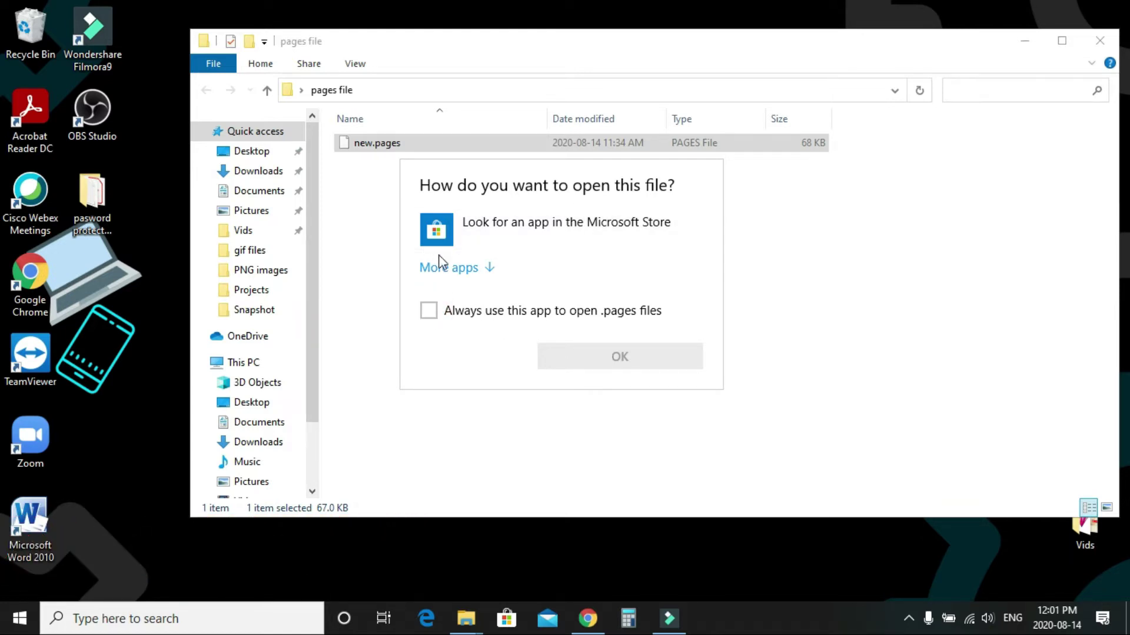
{"action": "left_click", "coordinate": [447, 267]}
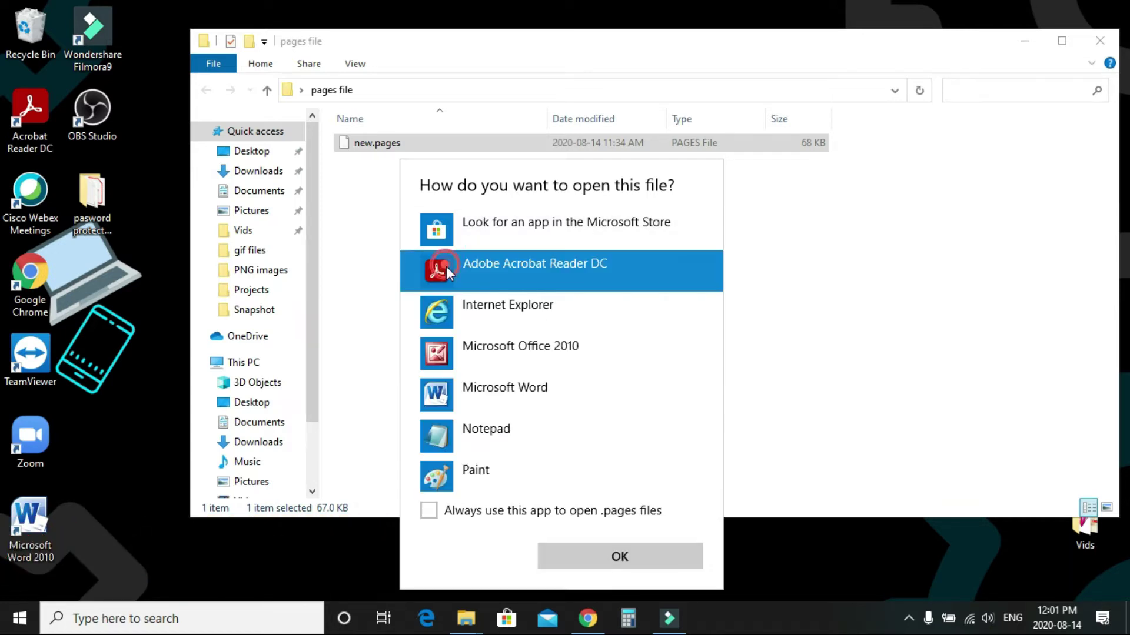
{"action": "left_click", "coordinate": [507, 383]}
{"action": "left_click", "coordinate": [574, 553]}
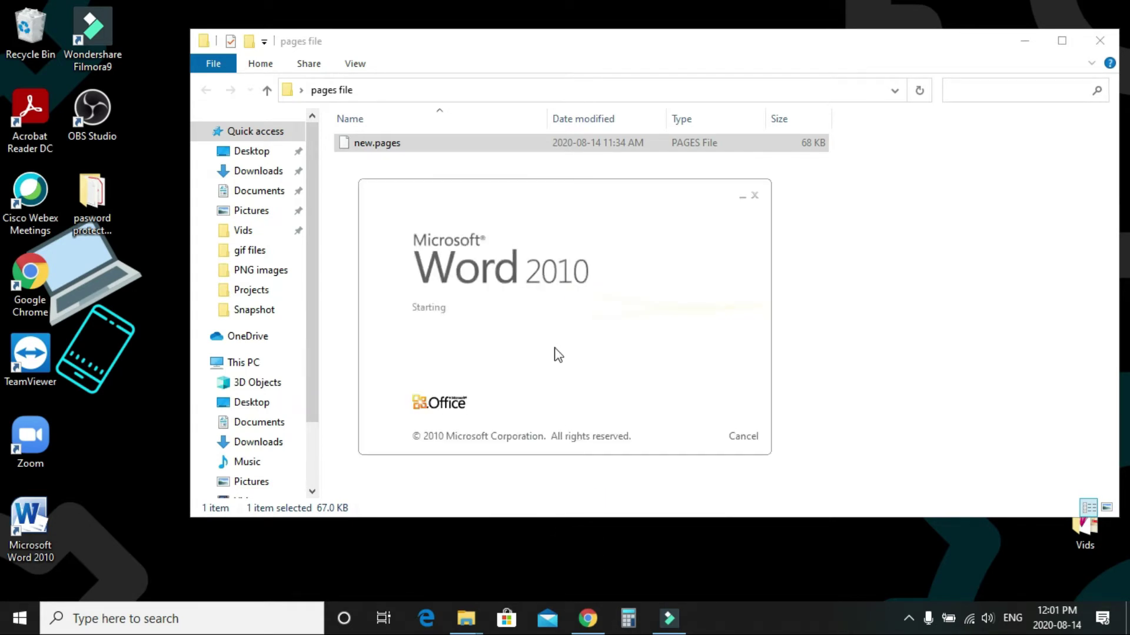
Dismiss Word's error and recover-contents prompts, then close the empty Word window
{"action": "left_click", "coordinate": [606, 331]}
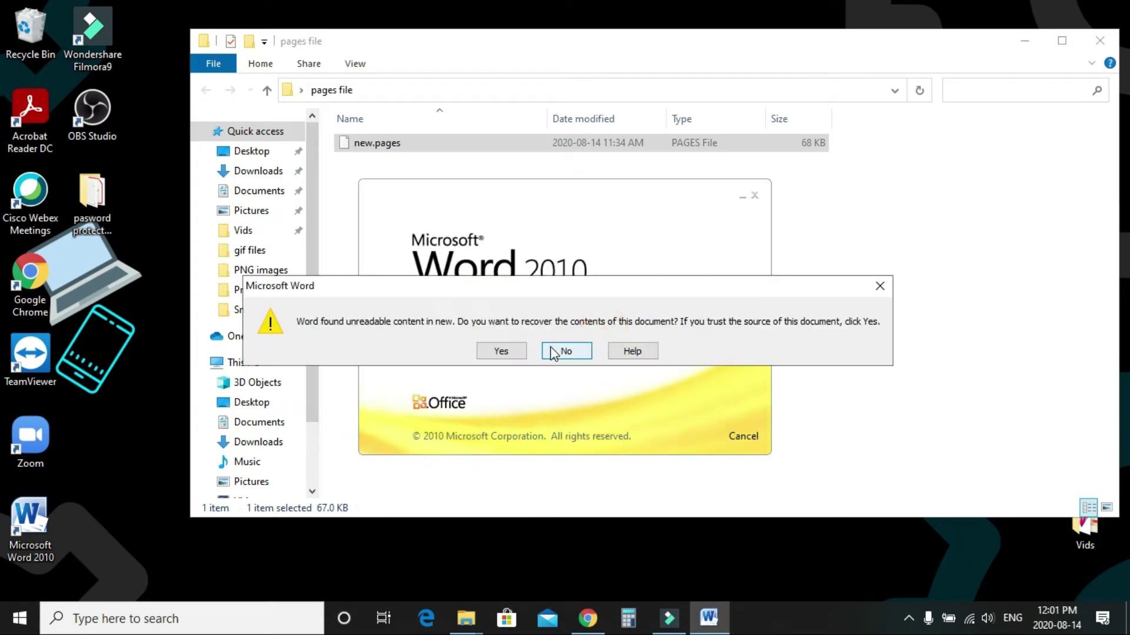
{"action": "left_click", "coordinate": [507, 350]}
{"action": "left_click", "coordinate": [609, 330]}
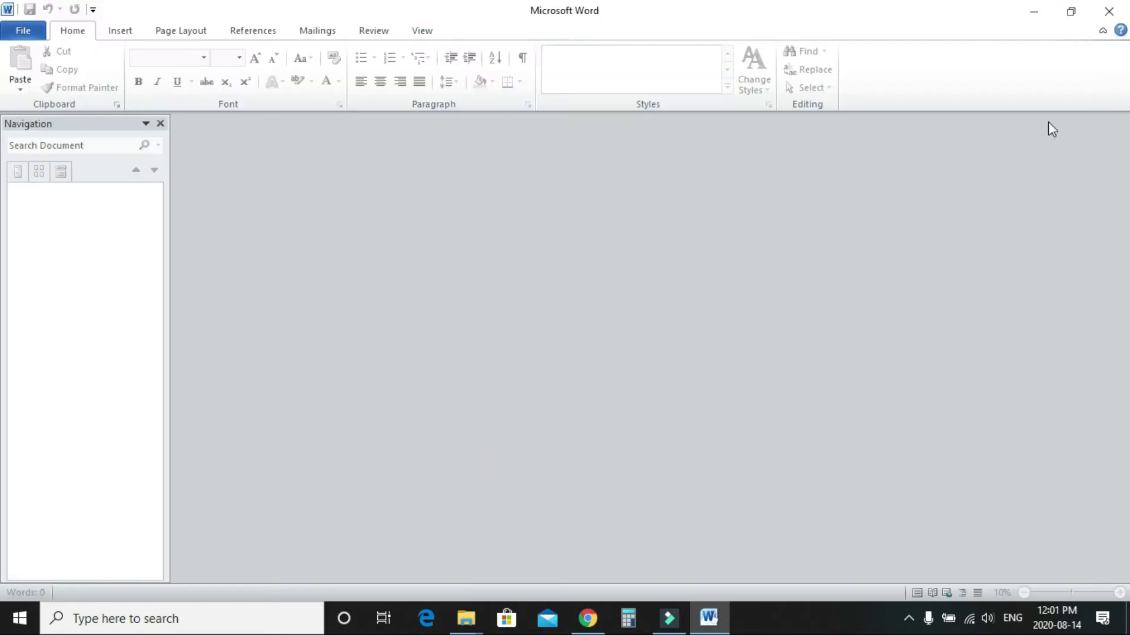
{"action": "left_click", "coordinate": [1113, 7]}
Open new.pages with Adobe Acrobat Reader DC and dismiss its cannot-open error
{"action": "double_click", "coordinate": [373, 147]}
{"action": "left_click", "coordinate": [446, 269]}
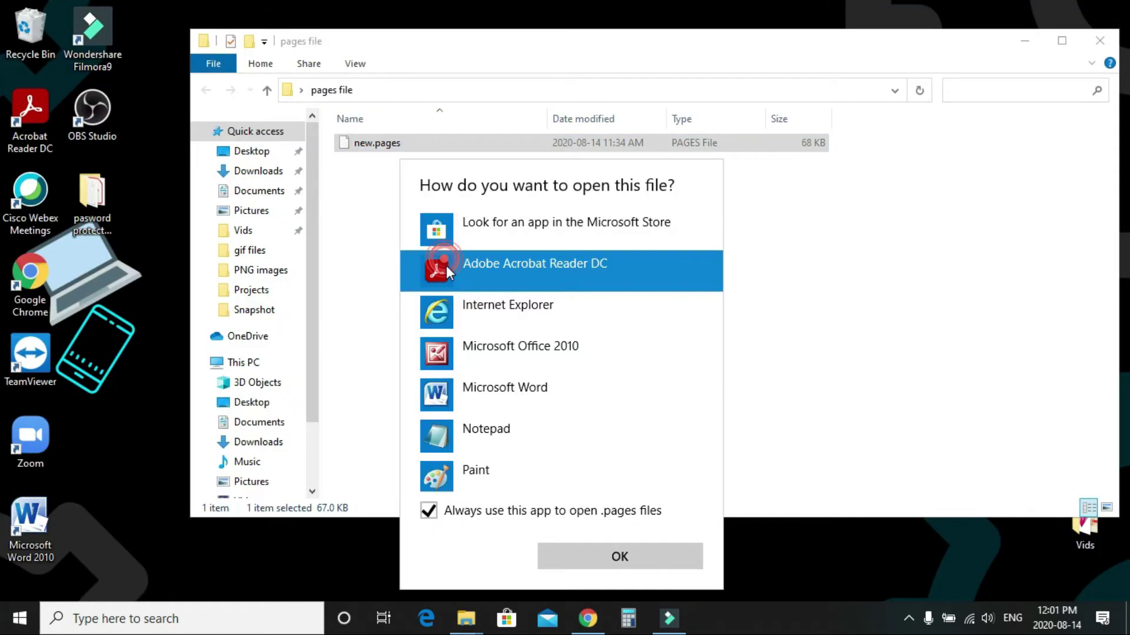
{"action": "scroll", "coordinate": [590, 366], "scroll_direction": "down", "scroll_amount": 3}
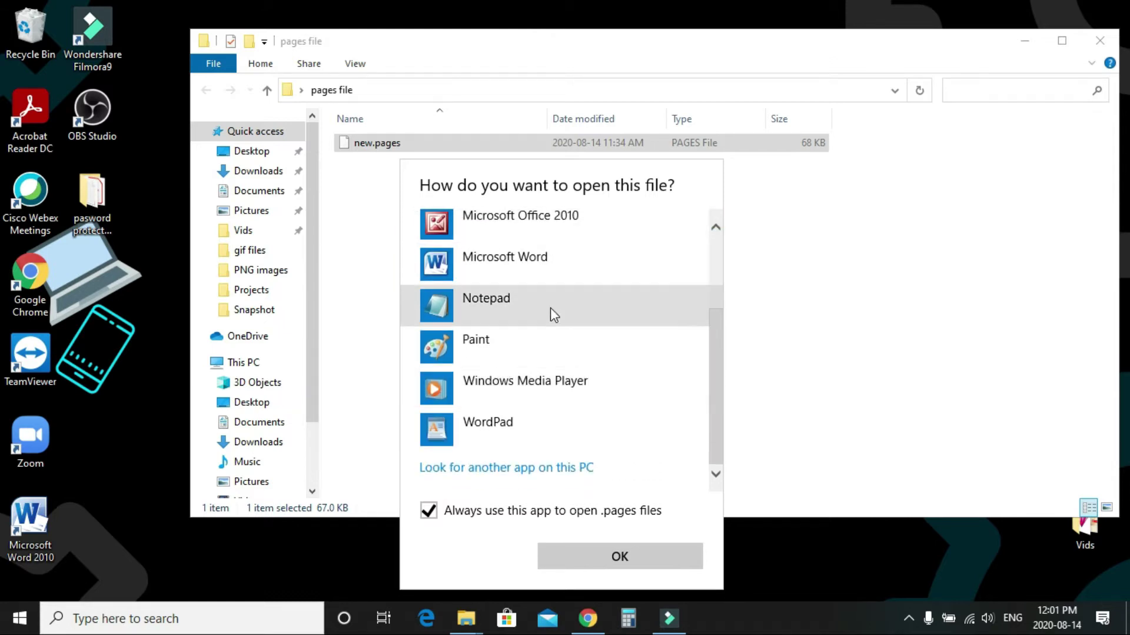
{"action": "scroll", "coordinate": [588, 347], "scroll_direction": "up", "scroll_amount": 3}
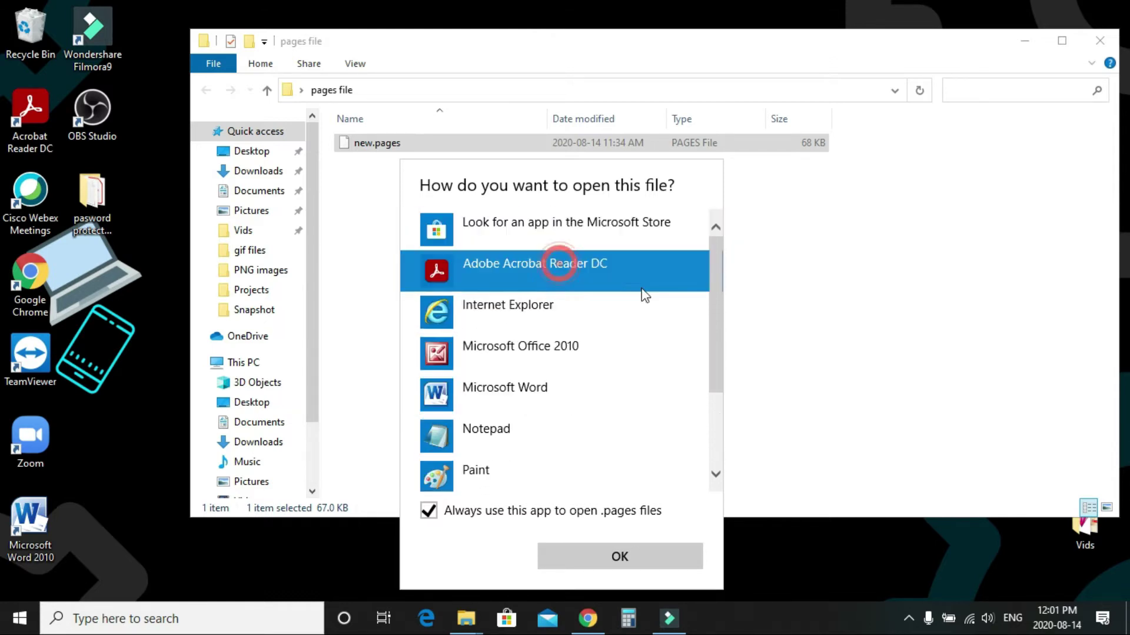
{"action": "left_click", "coordinate": [469, 511]}
{"action": "left_click", "coordinate": [630, 566]}
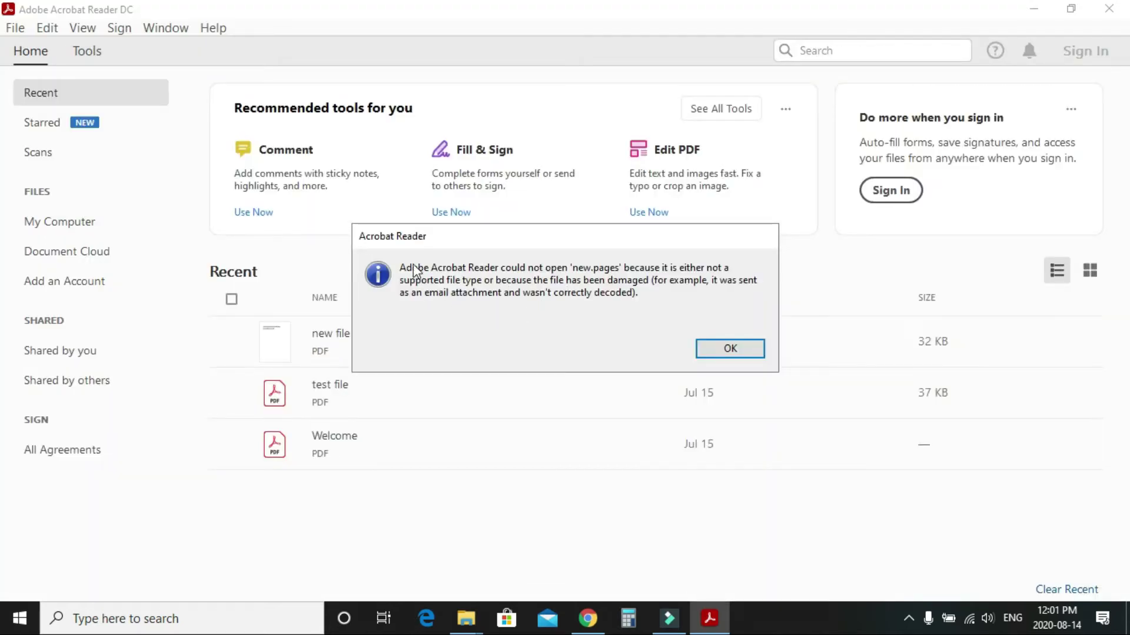
{"action": "left_click", "coordinate": [727, 350]}
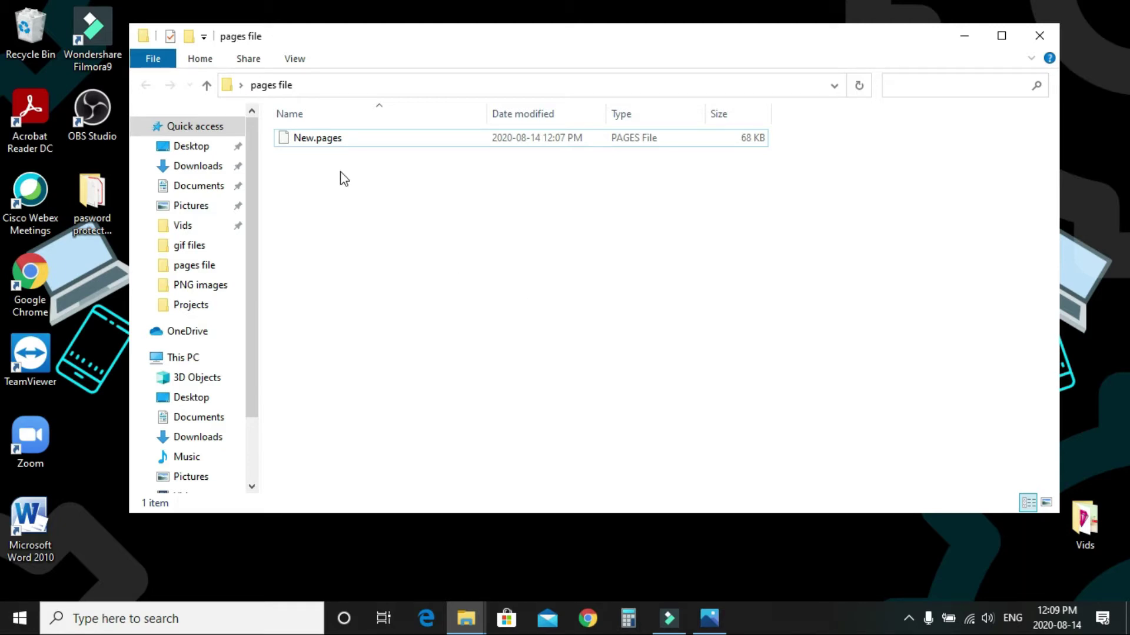
{"action": "left_click", "coordinate": [312, 140]}
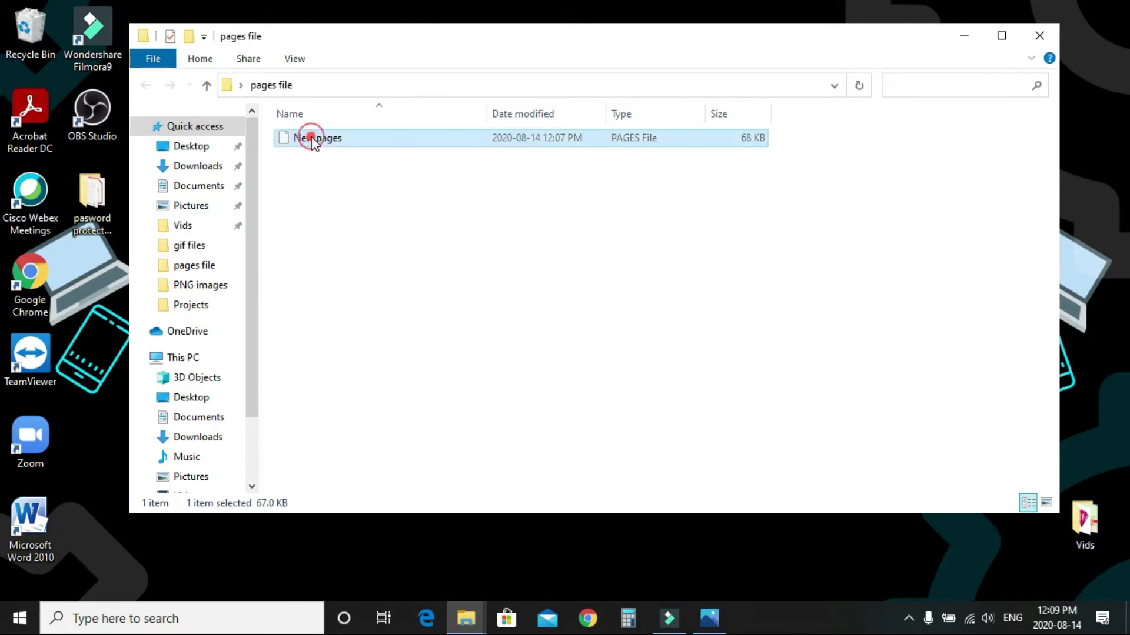
{"action": "left_click", "coordinate": [579, 303]}
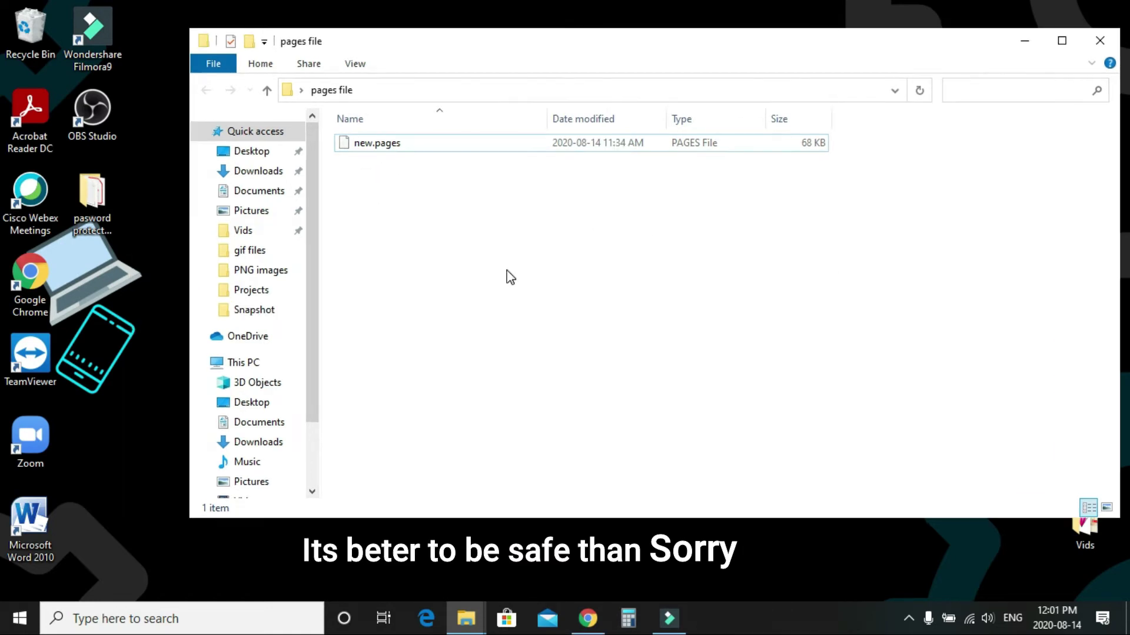
Rename new.pages to new.zip and accept the extension-change warning
{"action": "right_click", "coordinate": [507, 274]}
{"action": "left_click", "coordinate": [436, 336]}
{"action": "left_click", "coordinate": [390, 147]}
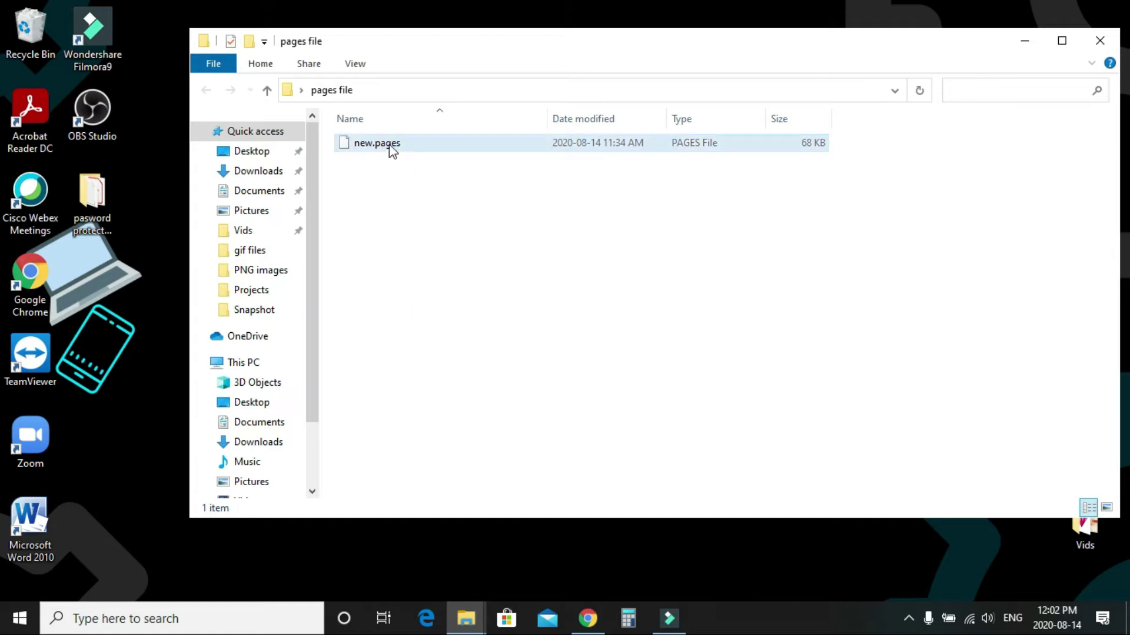
{"action": "right_click", "coordinate": [390, 143]}
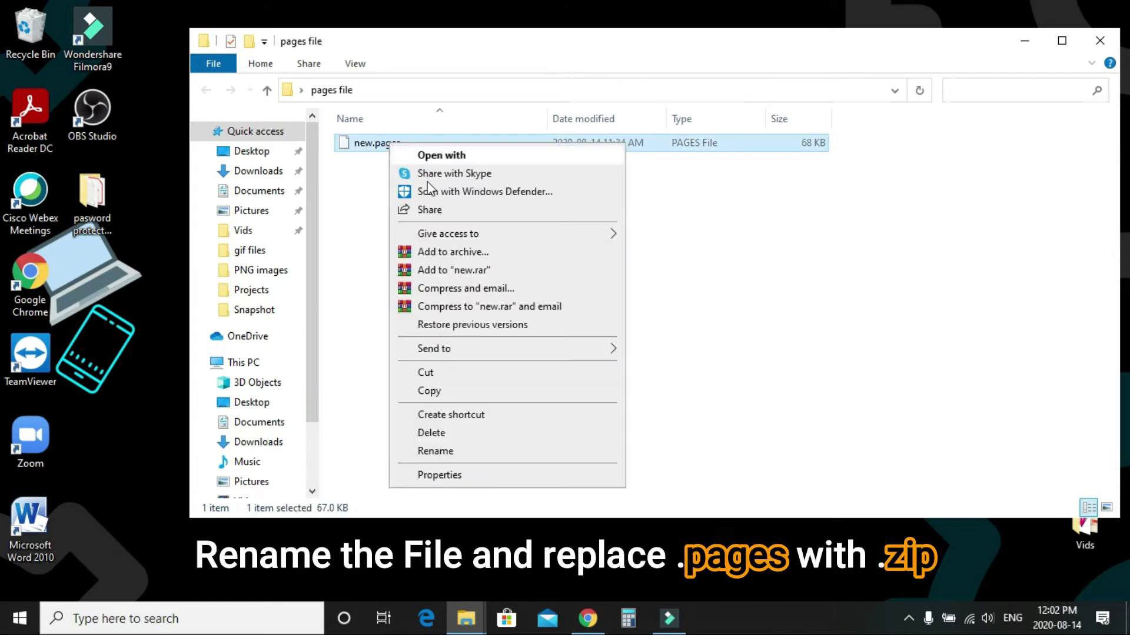
{"action": "left_click", "coordinate": [456, 448]}
{"action": "left_click", "coordinate": [401, 143]}
{"action": "key", "text": "BackSpace"}
{"action": "key", "text": "BackSpace"}
{"action": "key", "text": "BackSpace"}
{"action": "key", "text": "BackSpace"}
{"action": "key", "text": "BackSpace"}
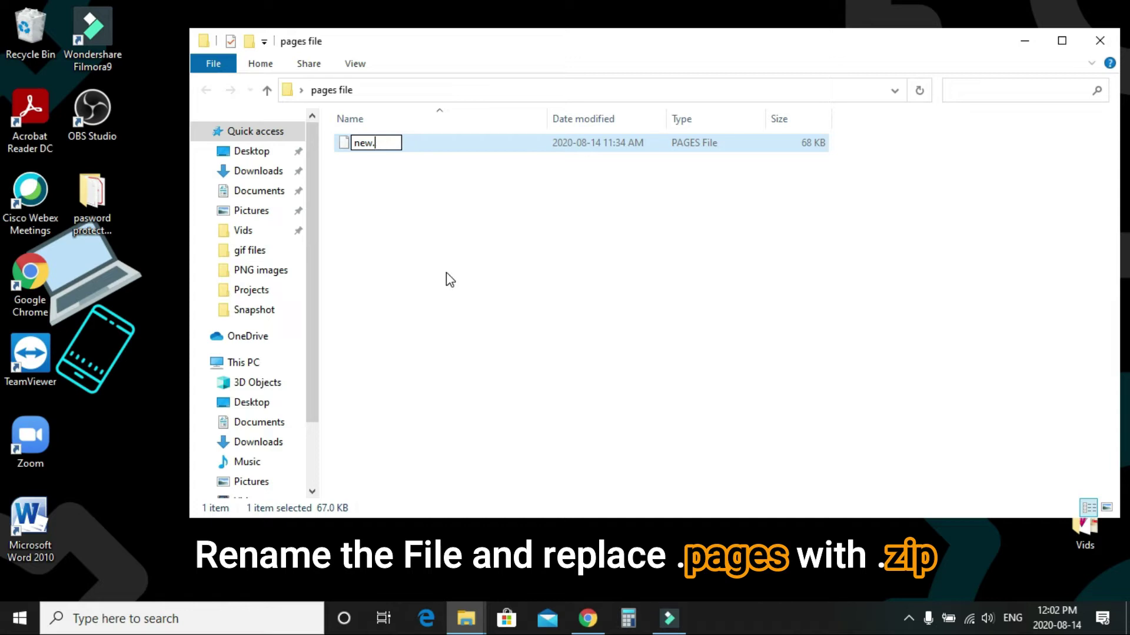
{"action": "type", "text": "zip"}
{"action": "key", "text": "Return"}
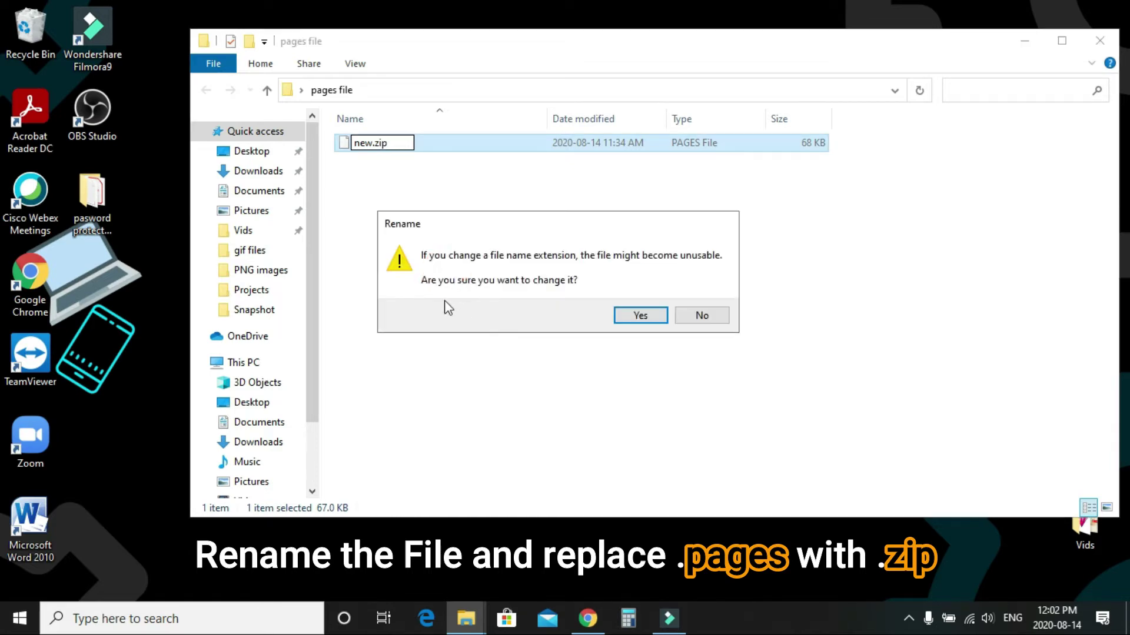
{"action": "left_click", "coordinate": [640, 316]}
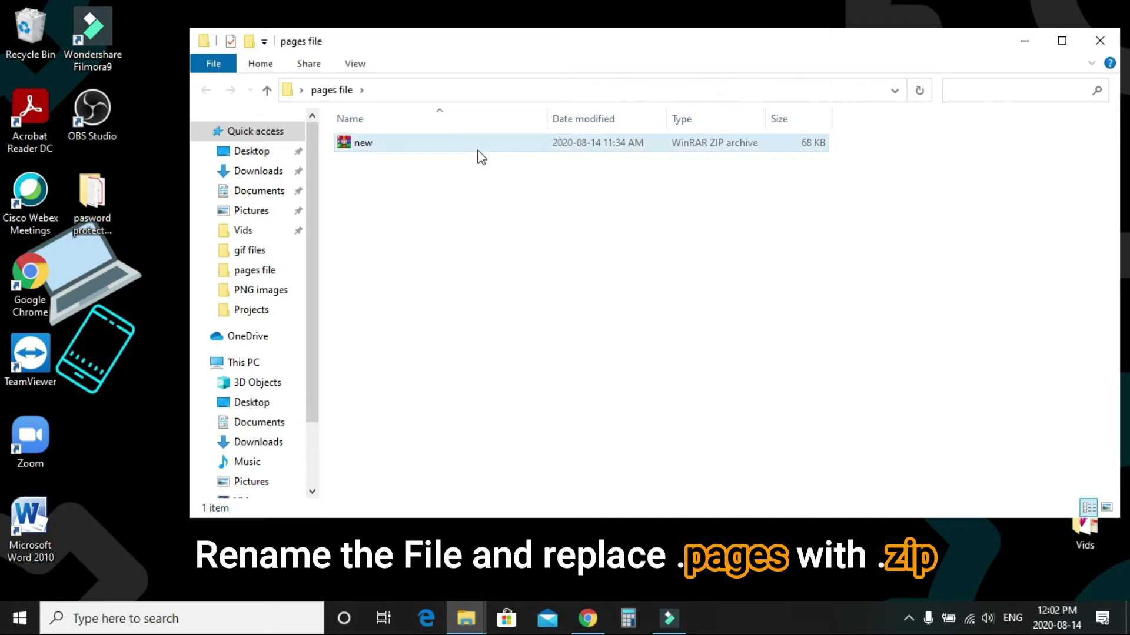
Extract the new.zip archive's contents into the current folder
{"action": "right_click", "coordinate": [366, 143]}
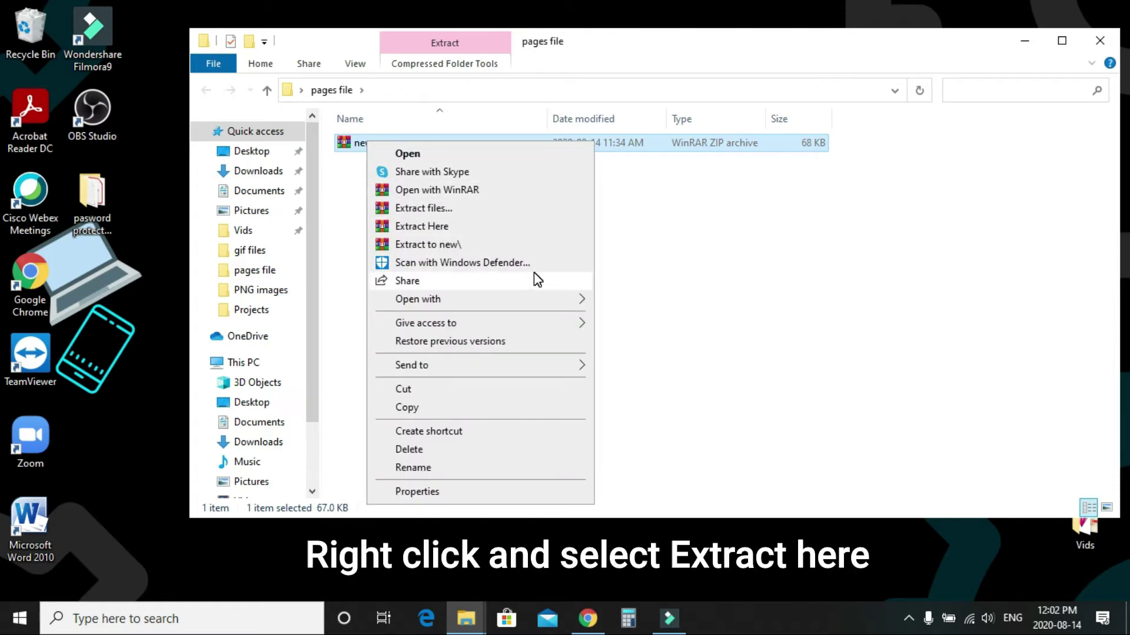
{"action": "left_click", "coordinate": [452, 228]}
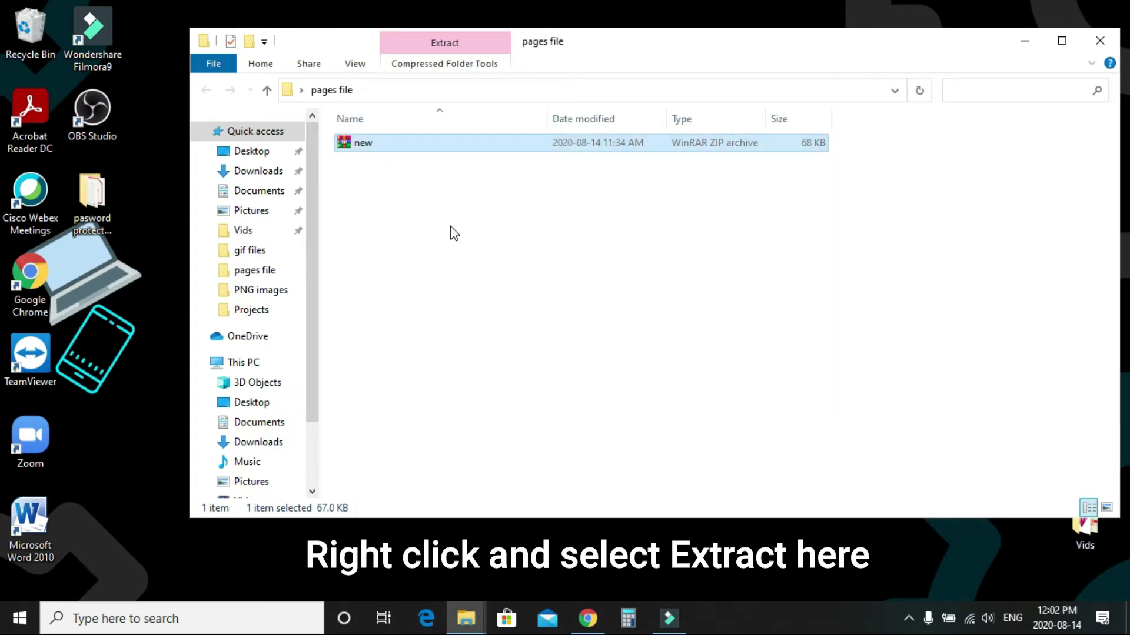
{"action": "left_click", "coordinate": [462, 253]}
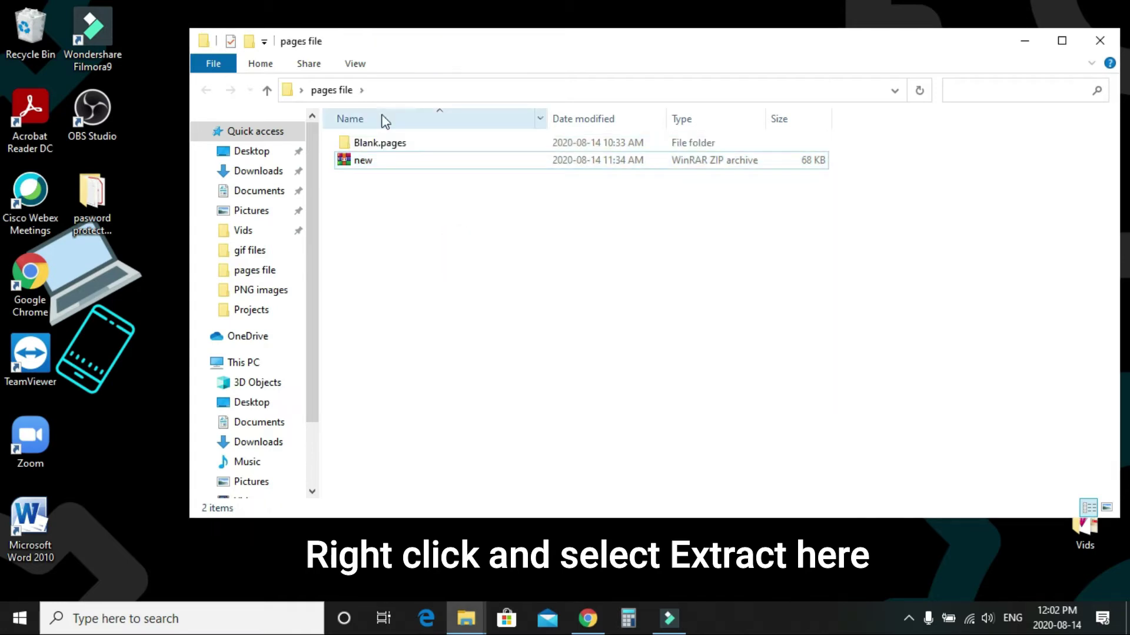
Browse the extracted Blank.pages folder and open its preview JPG
{"action": "left_click", "coordinate": [391, 148]}
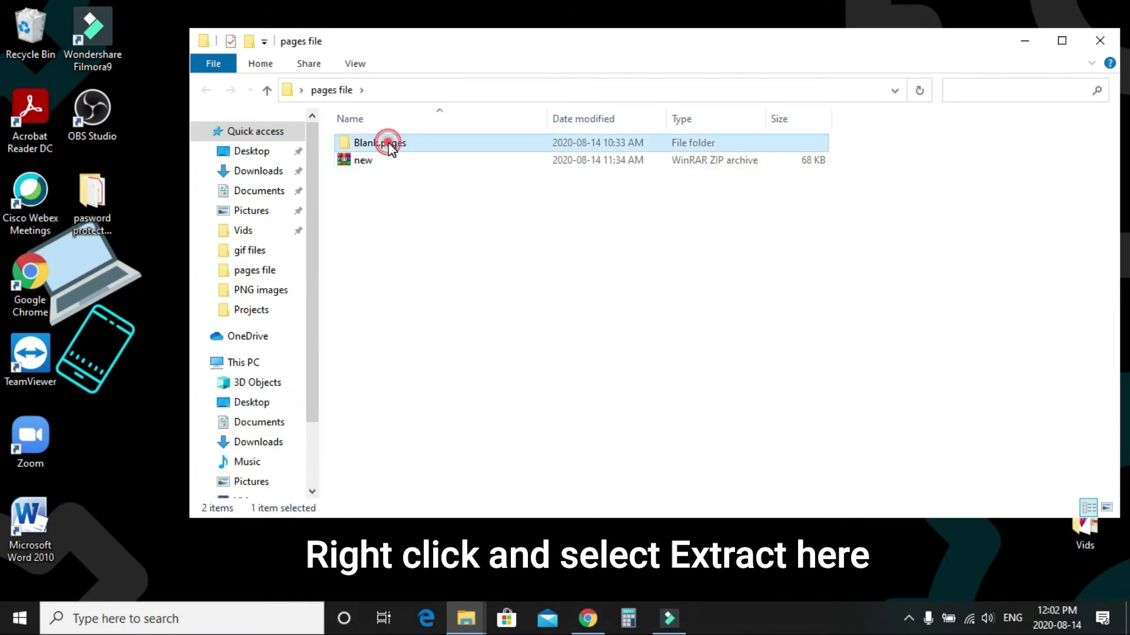
{"action": "double_click", "coordinate": [391, 148]}
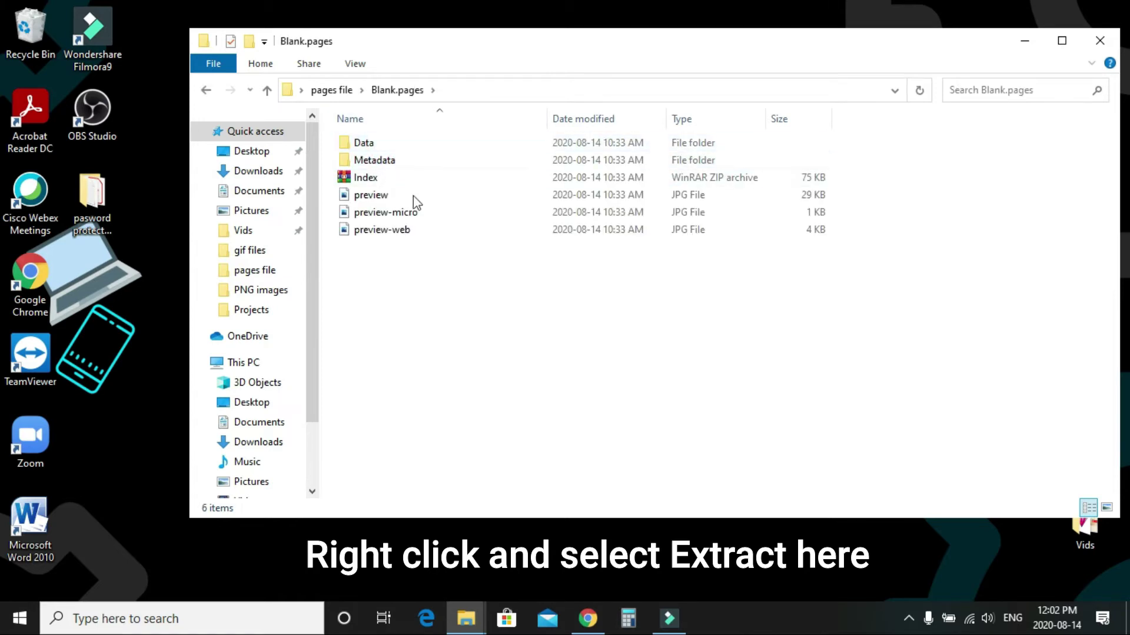
{"action": "left_click", "coordinate": [425, 304]}
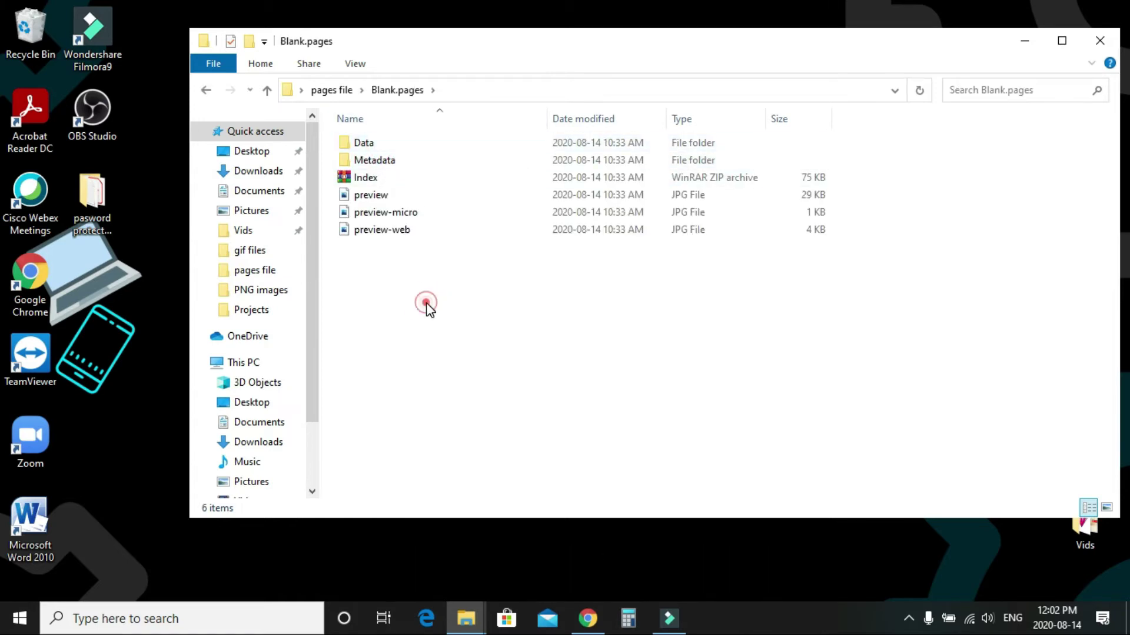
{"action": "left_click", "coordinate": [385, 196]}
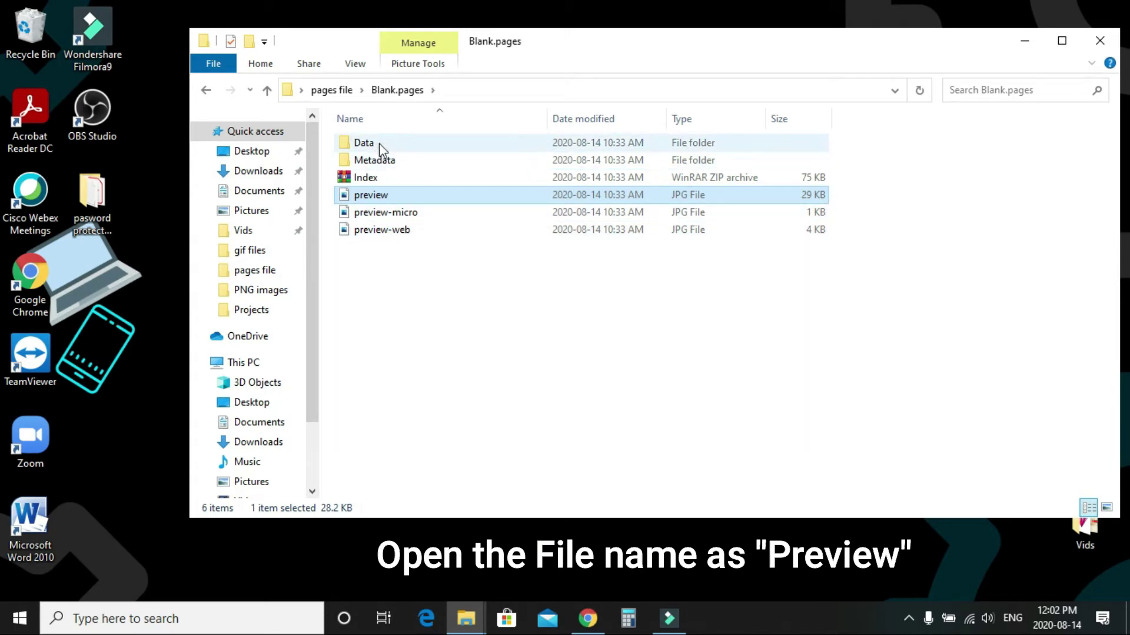
{"action": "left_click", "coordinate": [383, 175]}
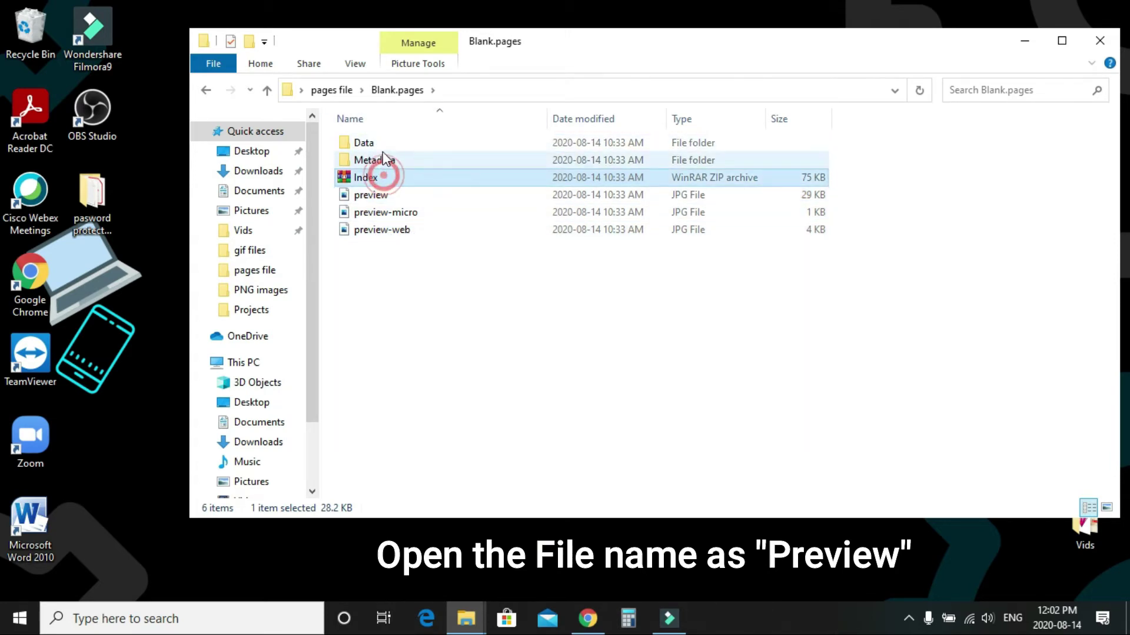
{"action": "left_click", "coordinate": [380, 144]}
{"action": "left_click", "coordinate": [392, 294]}
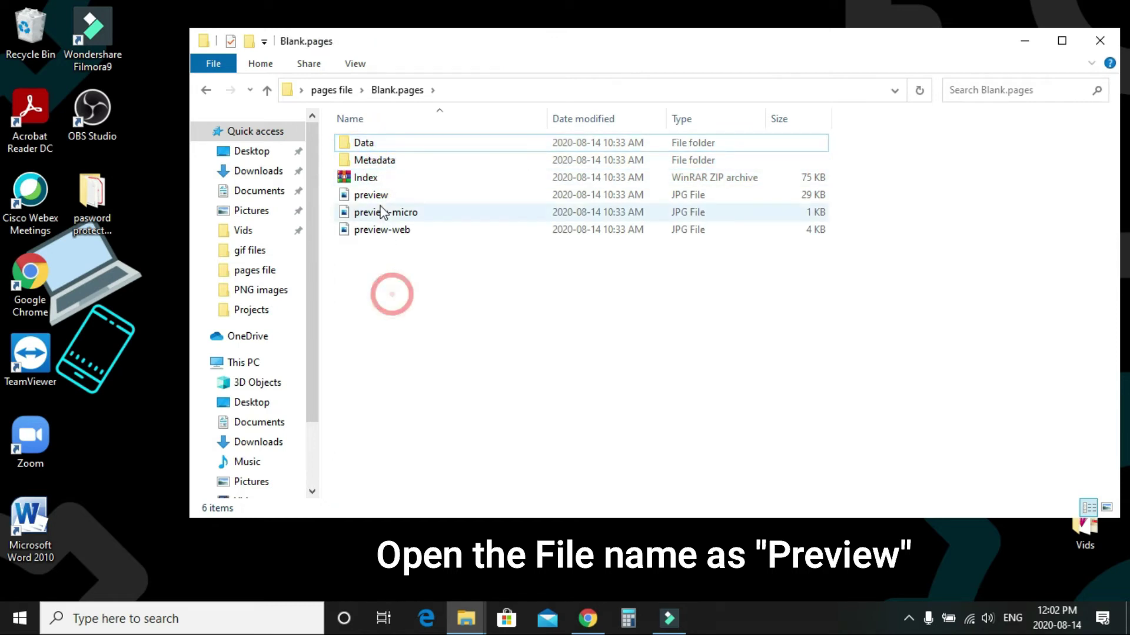
{"action": "double_click", "coordinate": [379, 195]}
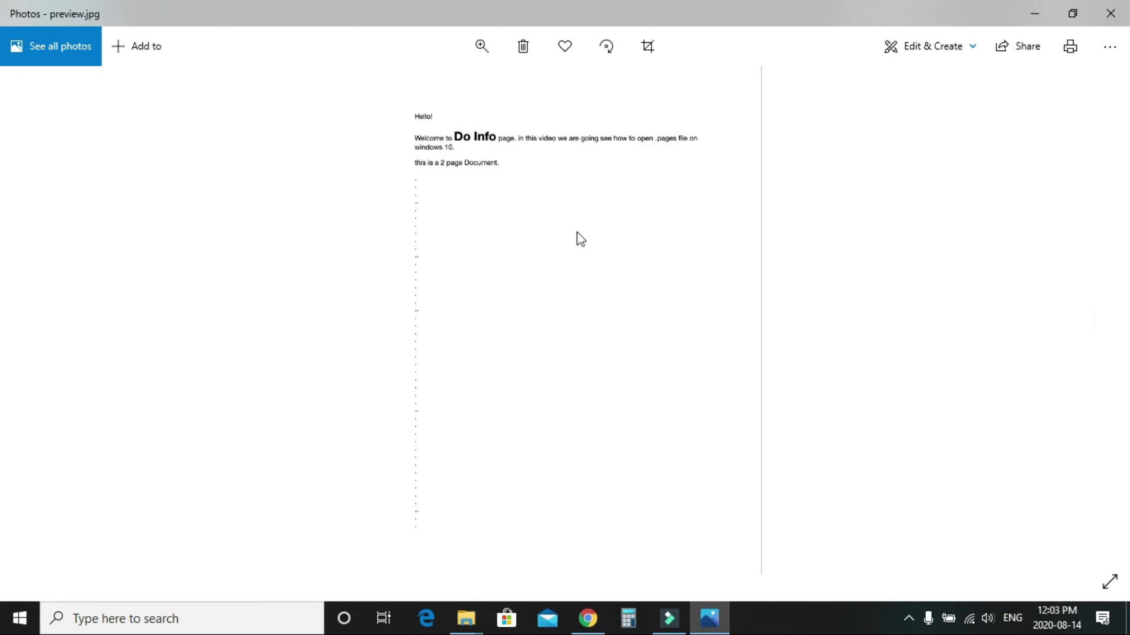
Close preview.jpg in Photos after viewing the document's 'Hello!' text
{"action": "left_click", "coordinate": [448, 335]}
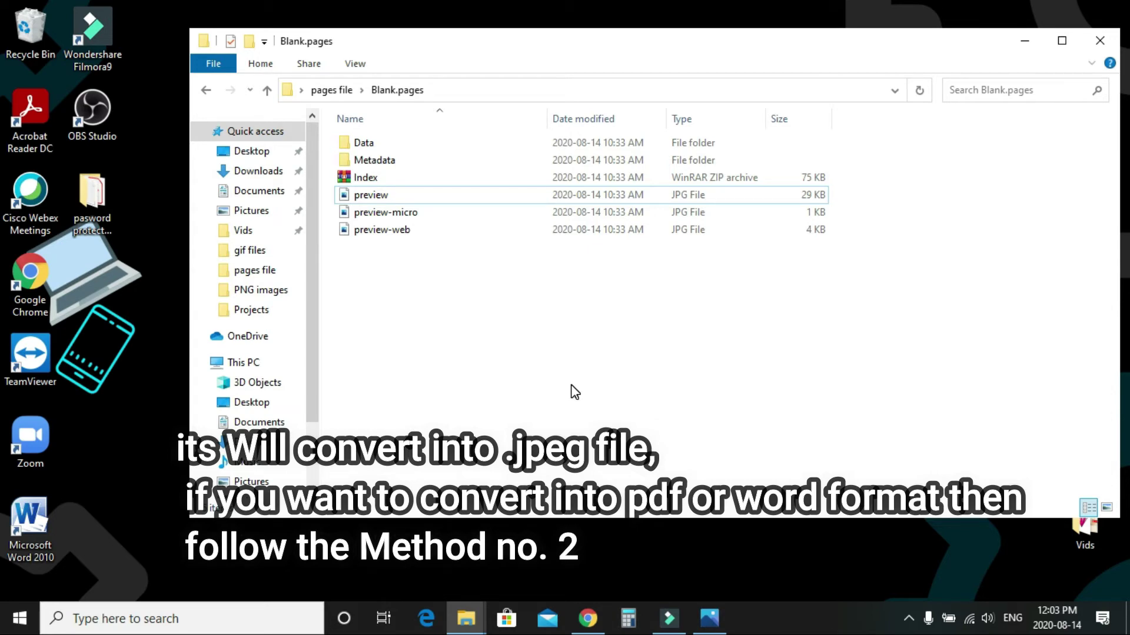
Select the preview file in Blank.pages, then clear the selection
{"action": "left_click", "coordinate": [397, 200]}
{"action": "left_click", "coordinate": [395, 195]}
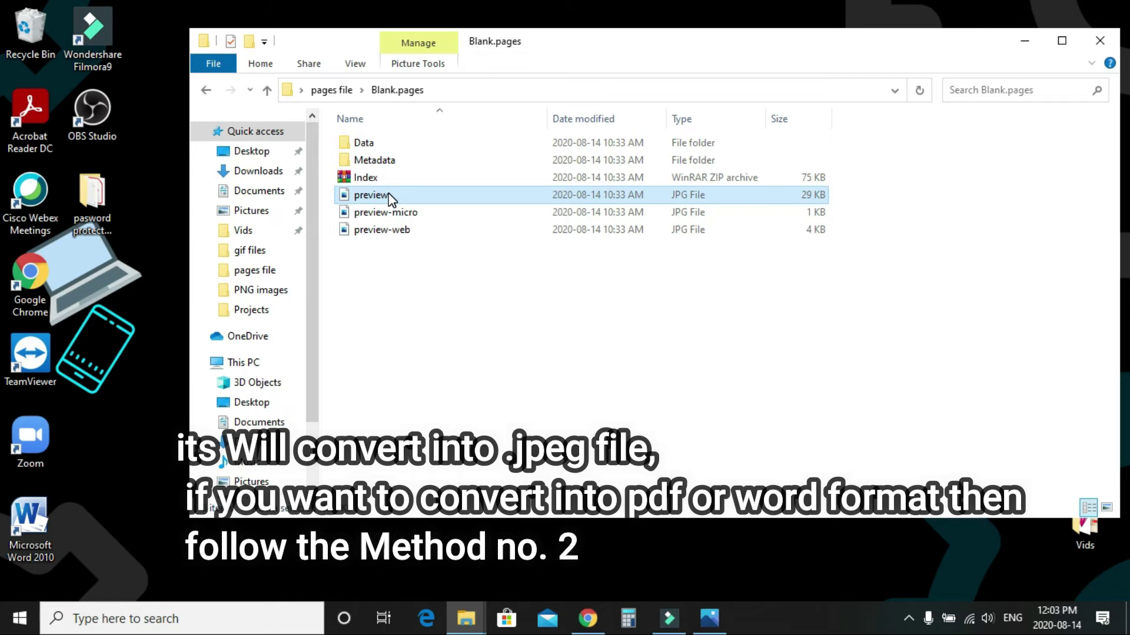
{"action": "left_click", "coordinate": [527, 377]}
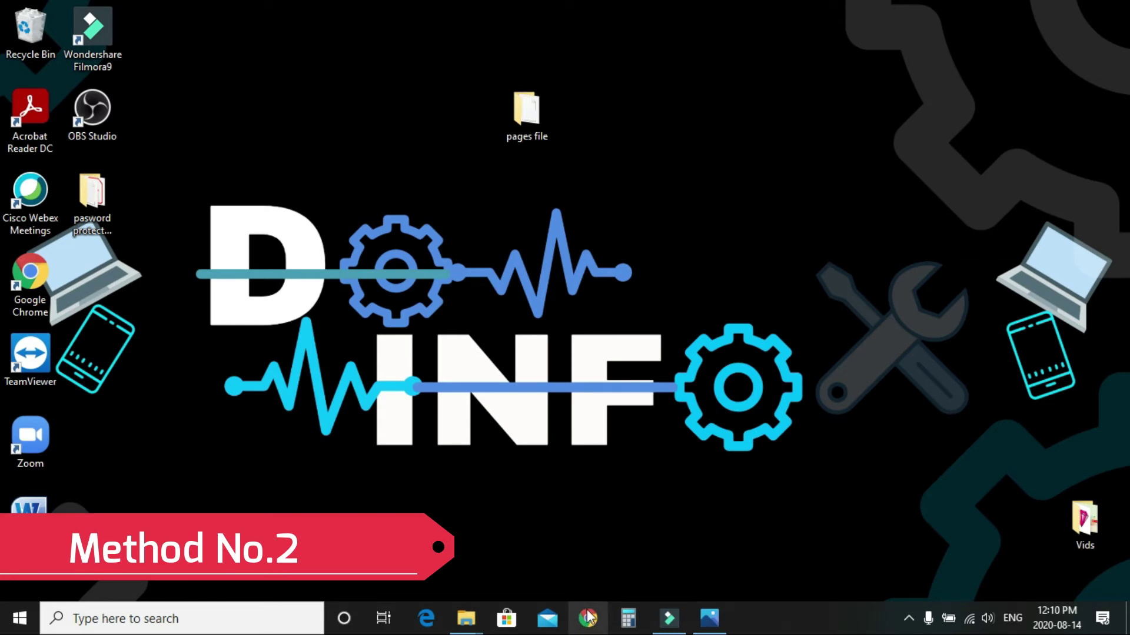
Go to icloud.com in Chrome, sign in with the Apple ID and password, and open Pages
{"action": "left_click", "coordinate": [590, 625]}
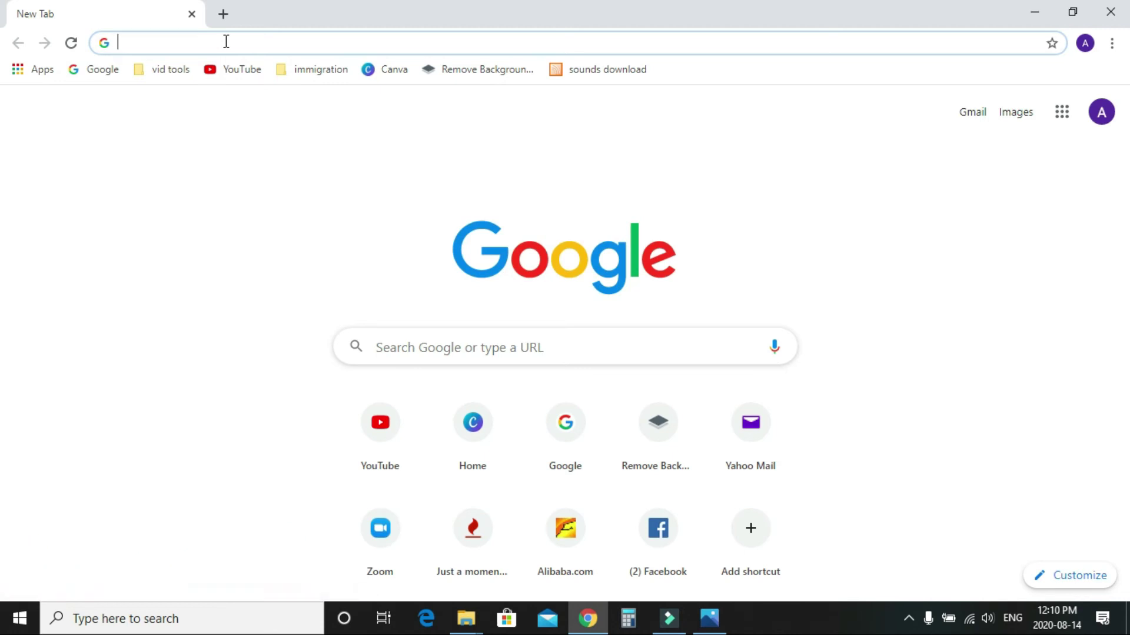
{"action": "type", "text": "icloud.com"}
{"action": "key", "text": "Return"}
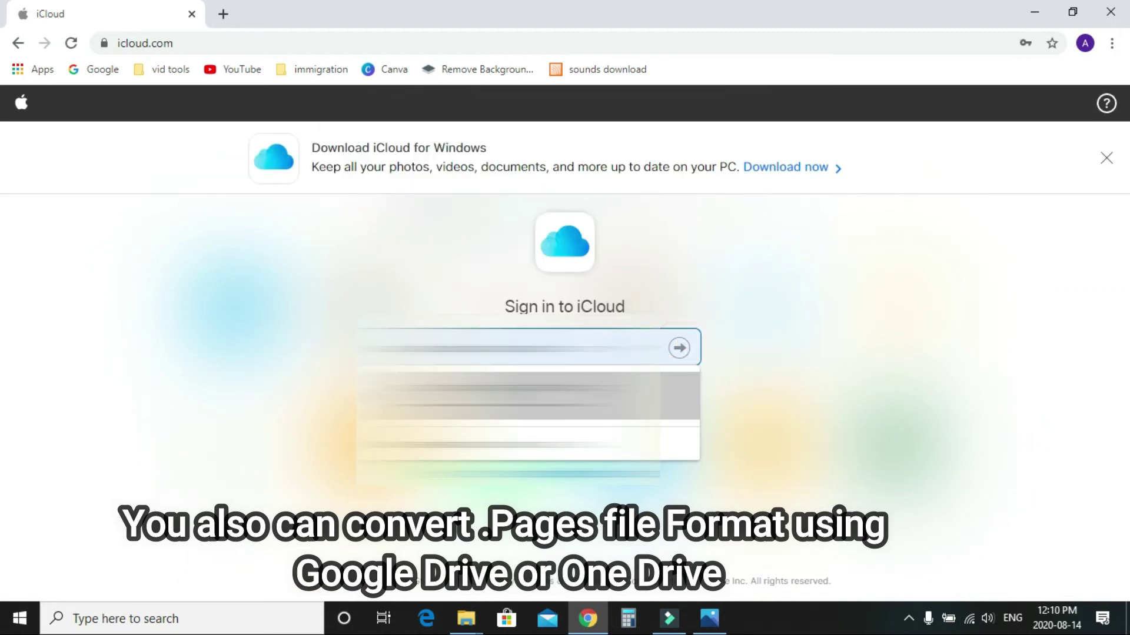
{"action": "left_click", "coordinate": [679, 349]}
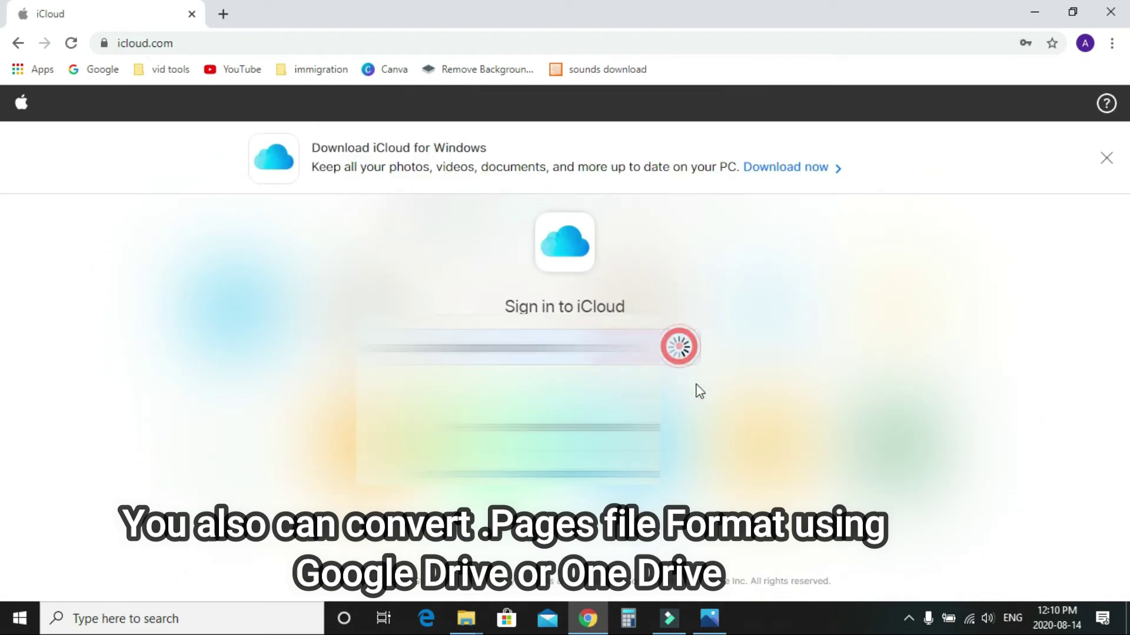
{"action": "left_click", "coordinate": [679, 384]}
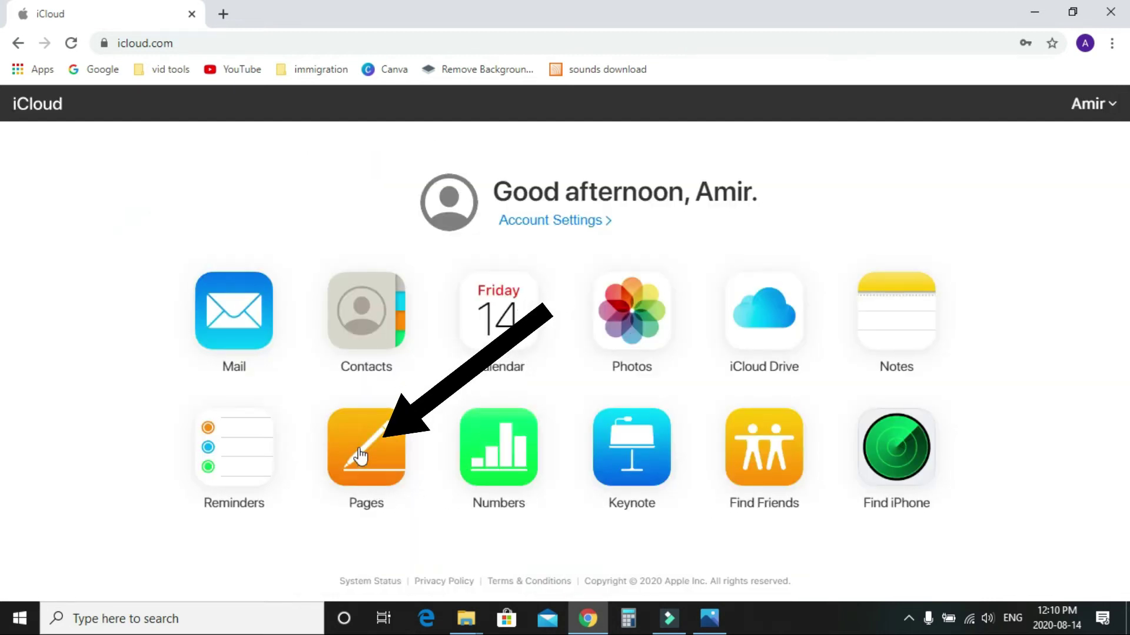
{"action": "left_click", "coordinate": [364, 456]}
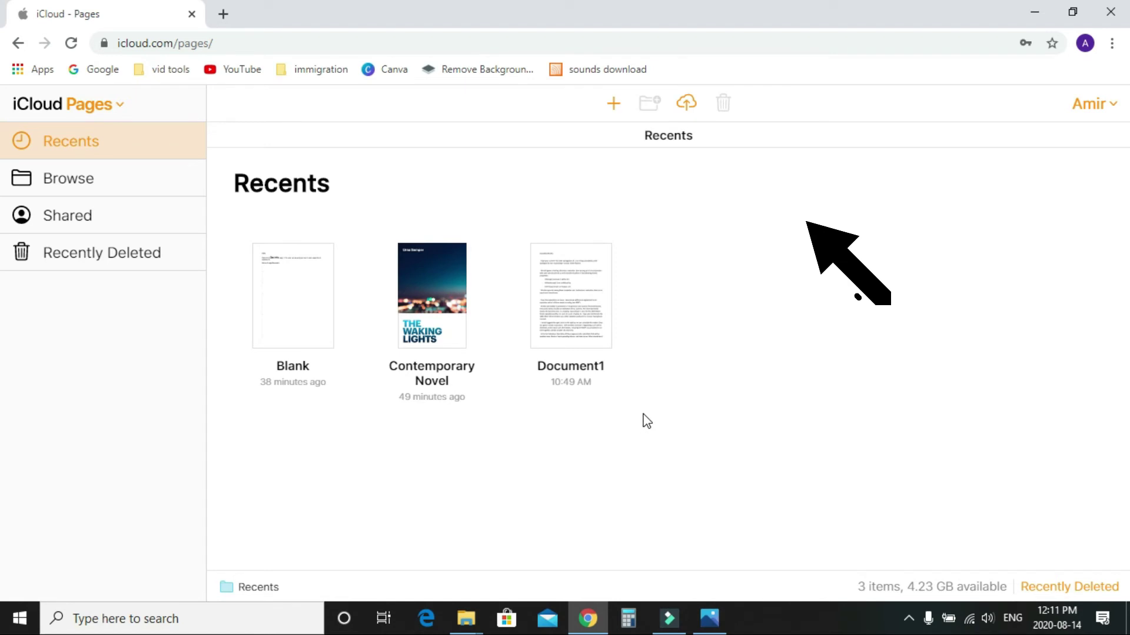
Upload New.pages from Desktop > pages file into iCloud Pages
{"action": "left_click", "coordinate": [686, 105]}
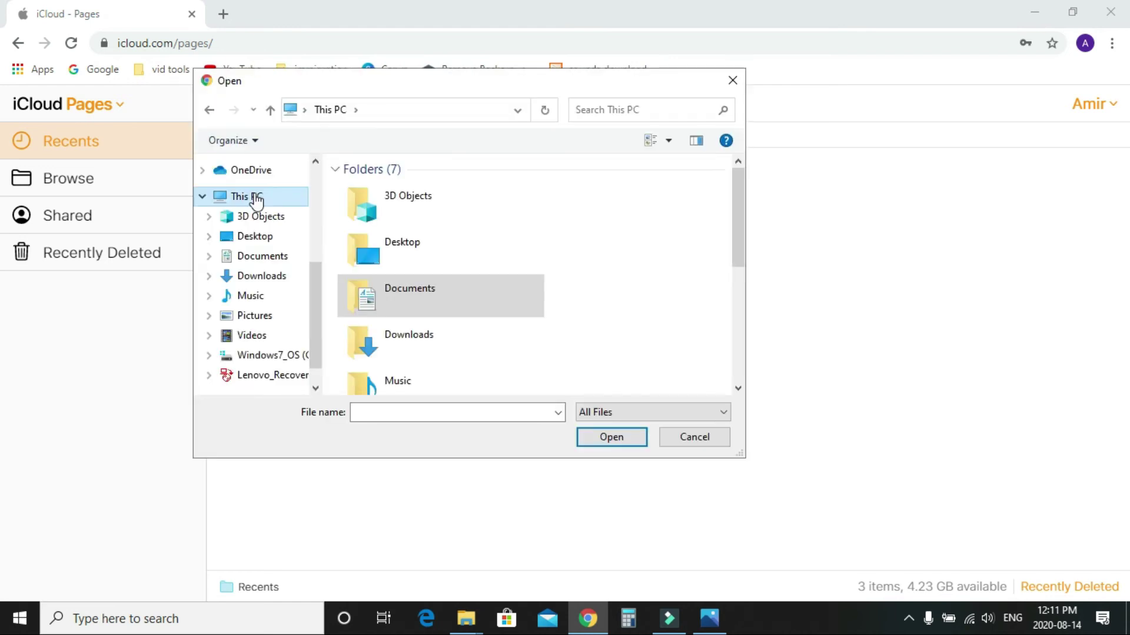
{"action": "left_click_drag", "start_coordinate": [312, 284], "coordinate": [312, 176]}
{"action": "left_click", "coordinate": [279, 193]}
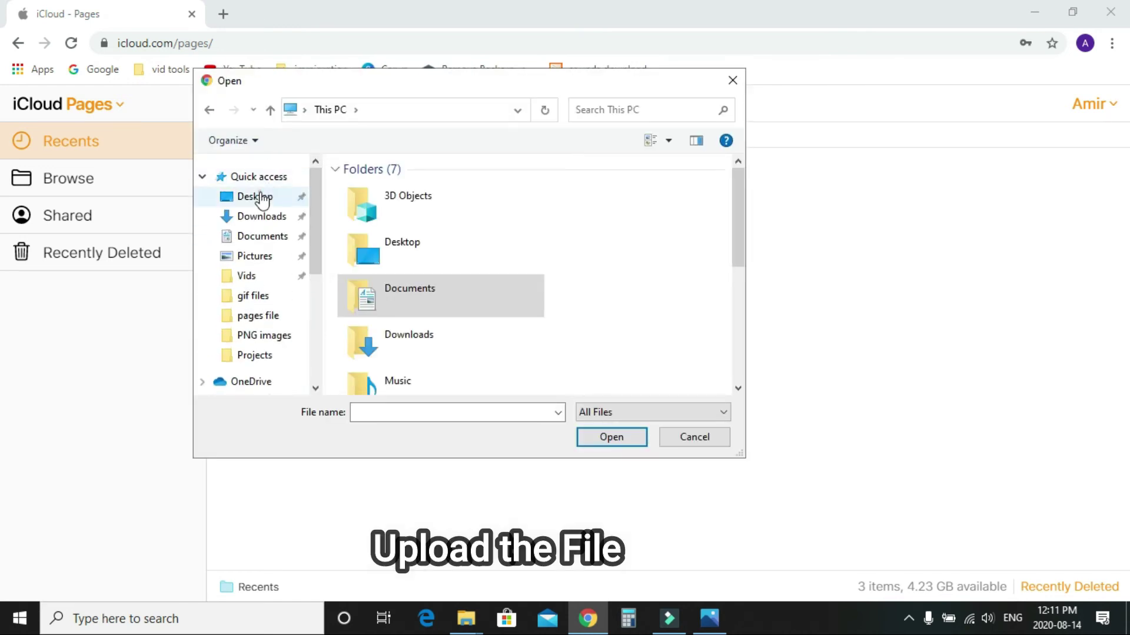
{"action": "double_click", "coordinate": [389, 189]}
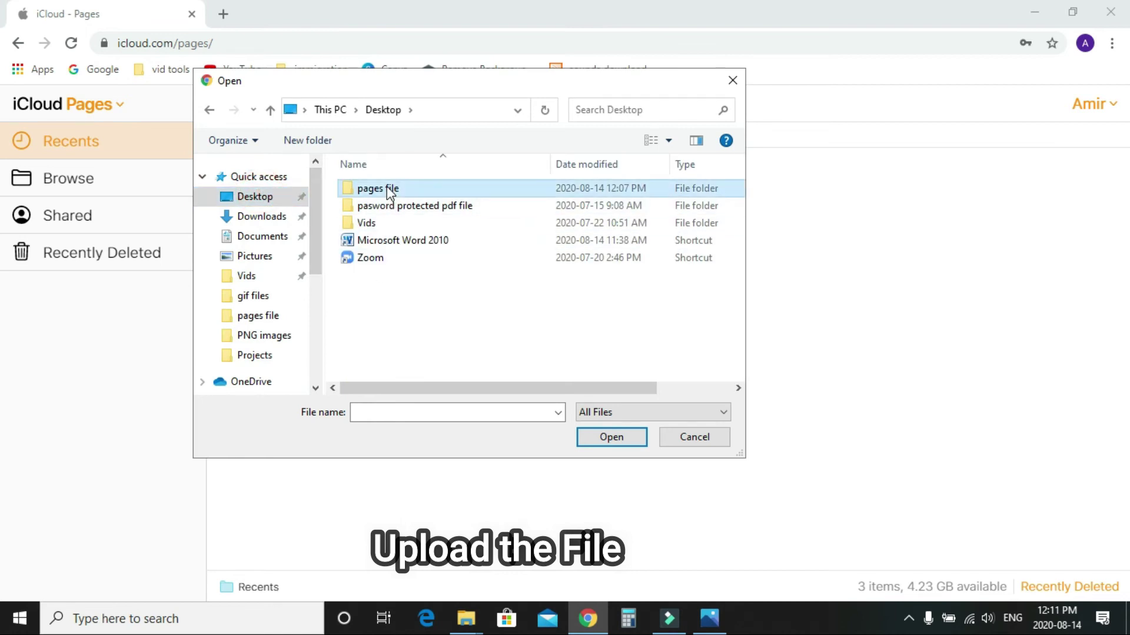
{"action": "left_click", "coordinate": [388, 188]}
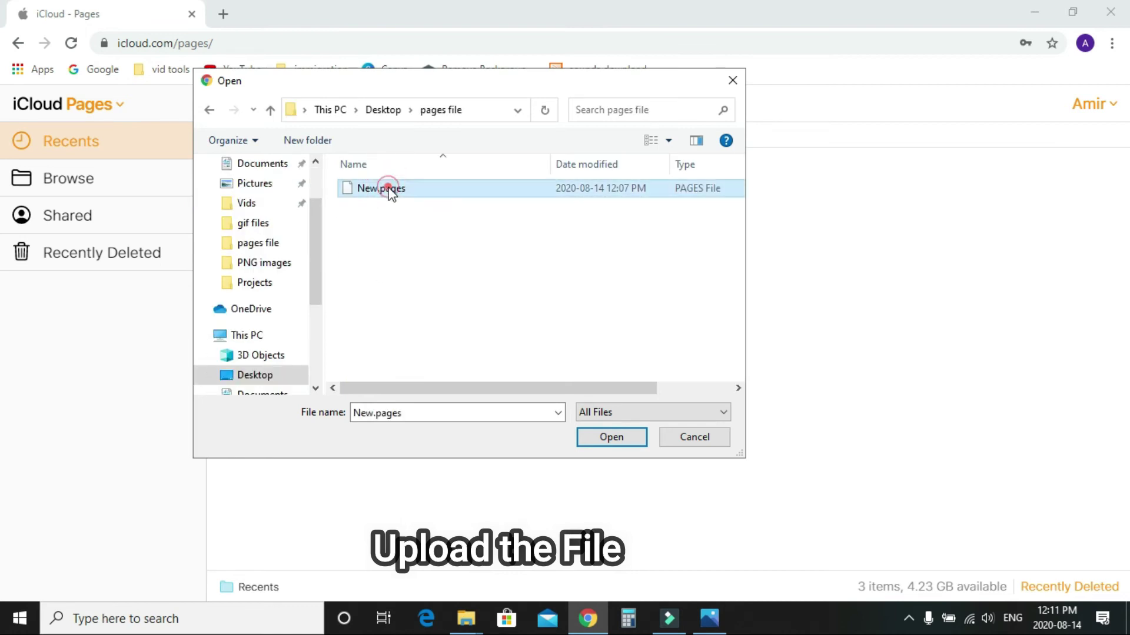
{"action": "left_click", "coordinate": [613, 440]}
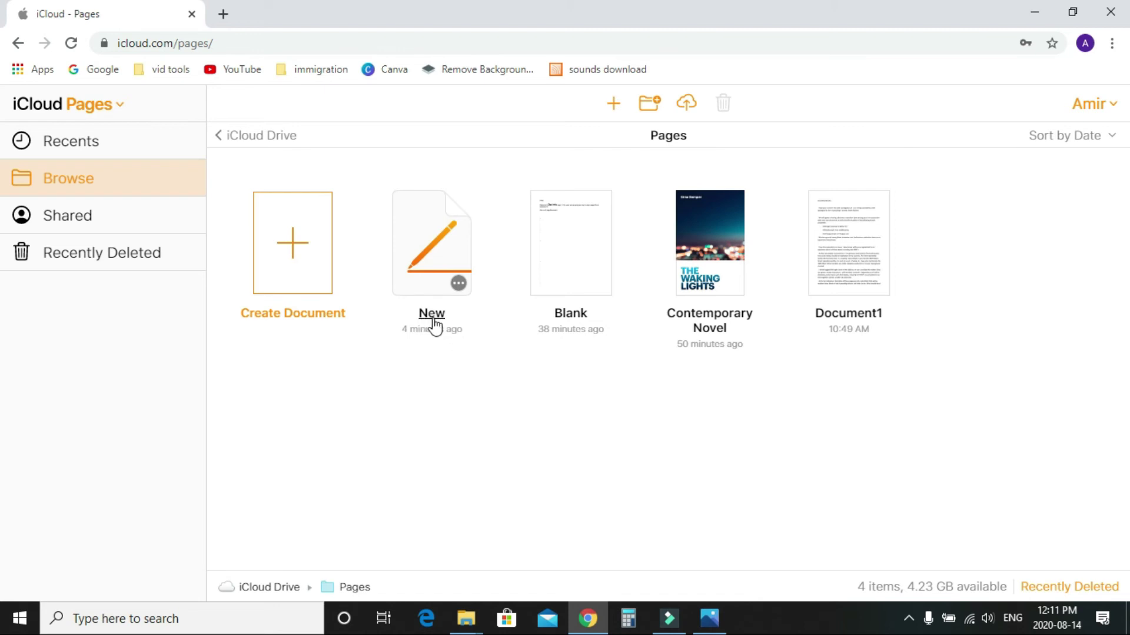
Open the uploaded 'New' document in the iCloud Pages editor
{"action": "double_click", "coordinate": [441, 244]}
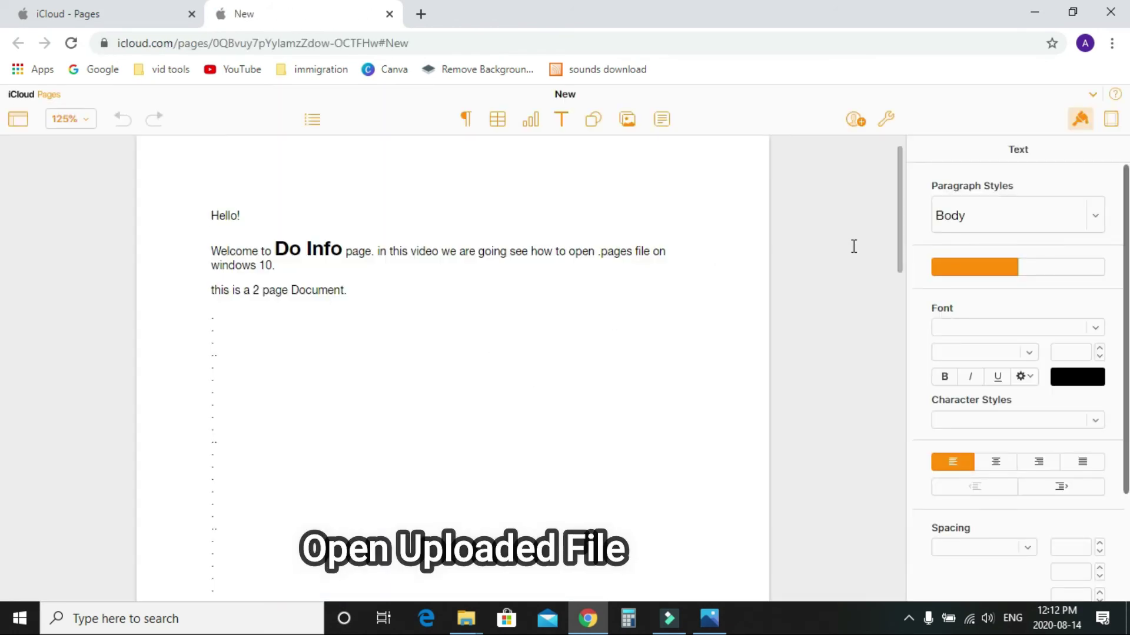
{"action": "left_click_drag", "start_coordinate": [899, 188], "coordinate": [784, 184]}
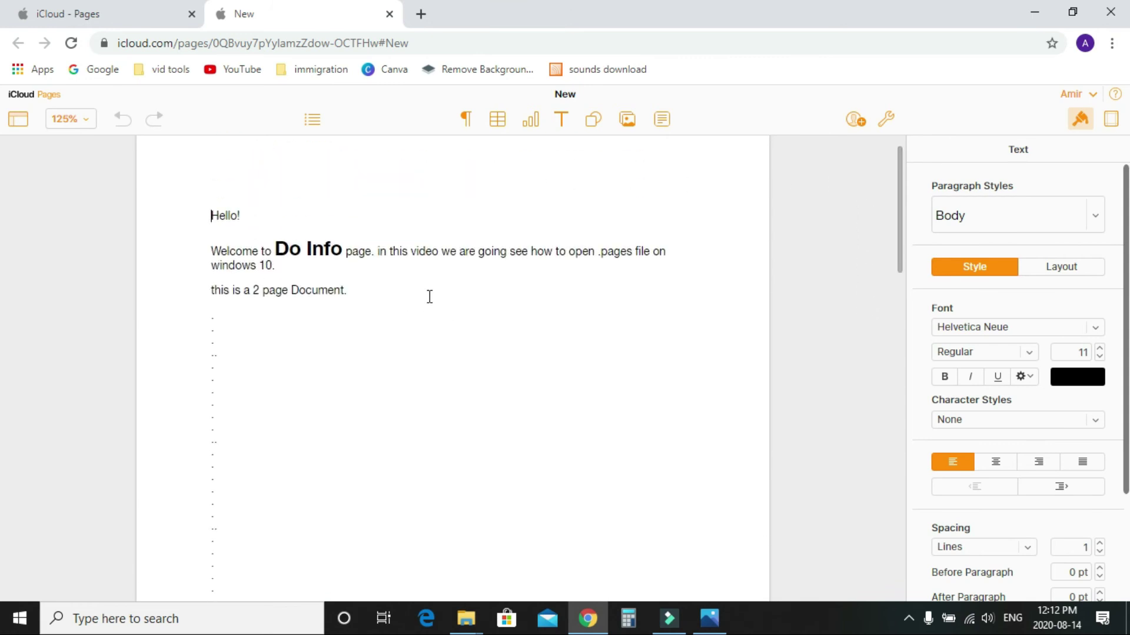
Export the New document as New.docx using Download a Copy with the Word format
{"action": "left_click", "coordinate": [887, 121]}
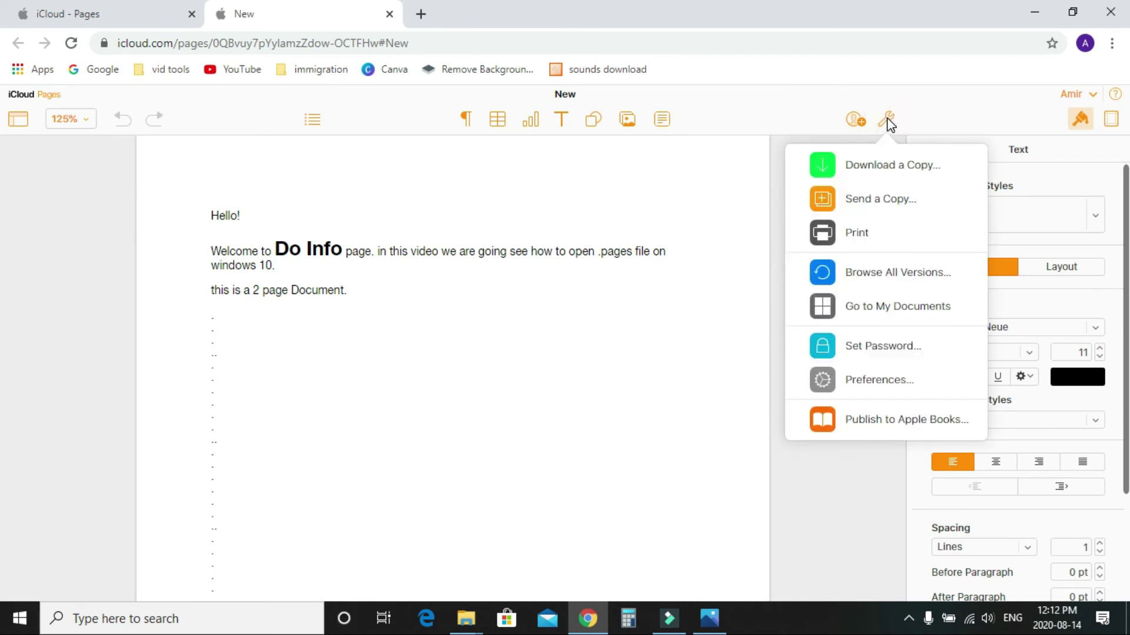
{"action": "left_click", "coordinate": [925, 168]}
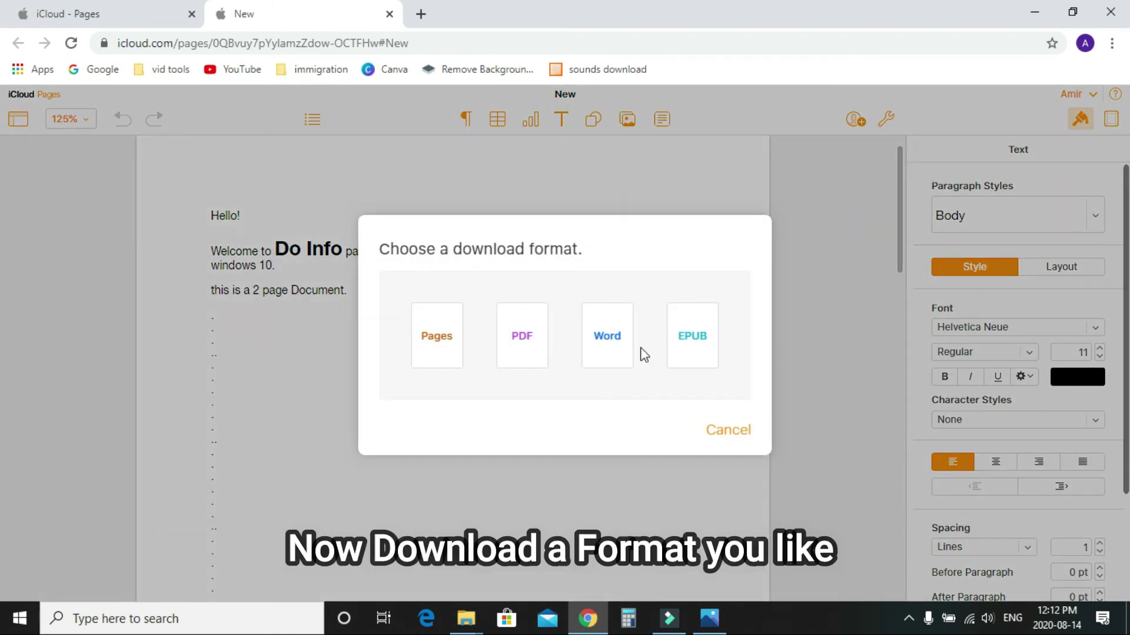
{"action": "left_click", "coordinate": [611, 345]}
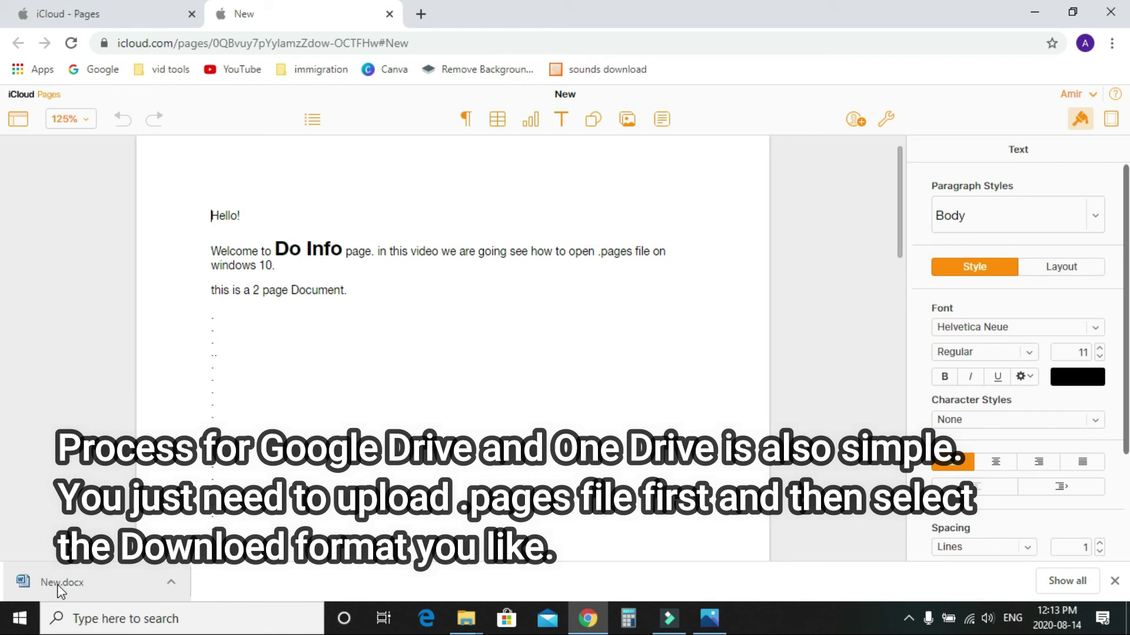
Open the downloaded New.docx in Word 2010 and lift Protected View on the 'Hello!' document
{"action": "left_click", "coordinate": [59, 586]}
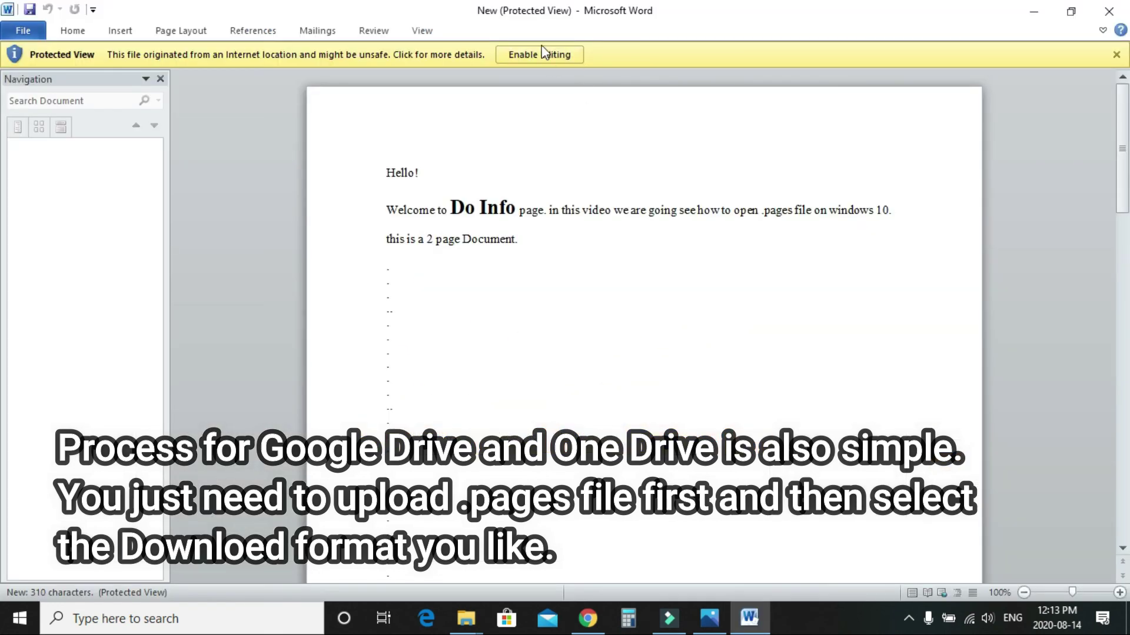
{"action": "left_click", "coordinate": [543, 54]}
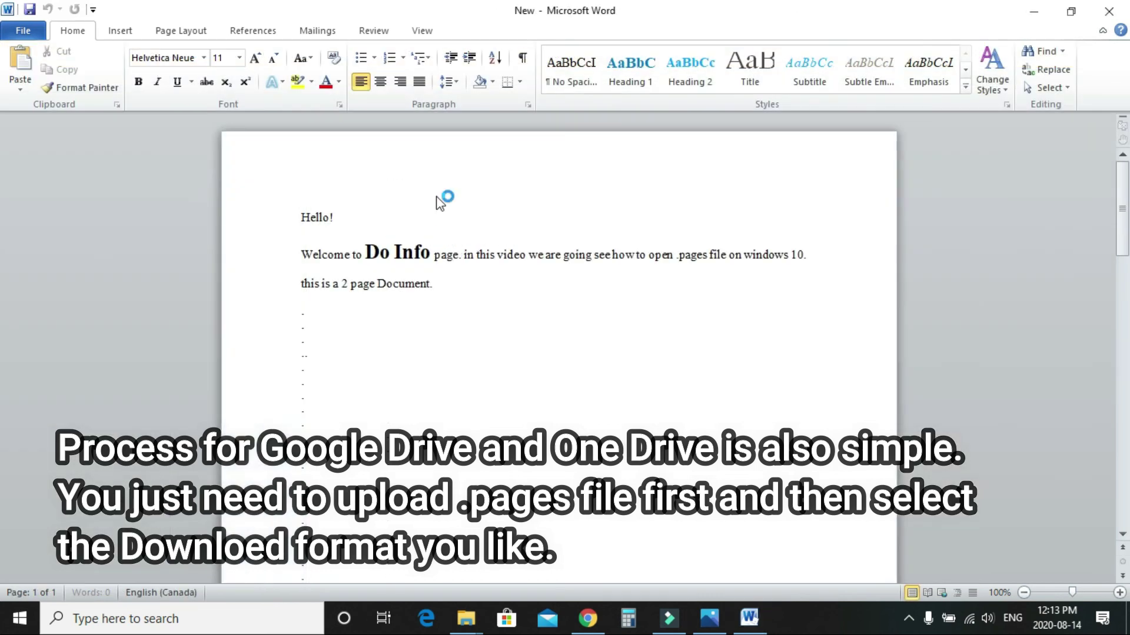
{"action": "left_click", "coordinate": [546, 271]}
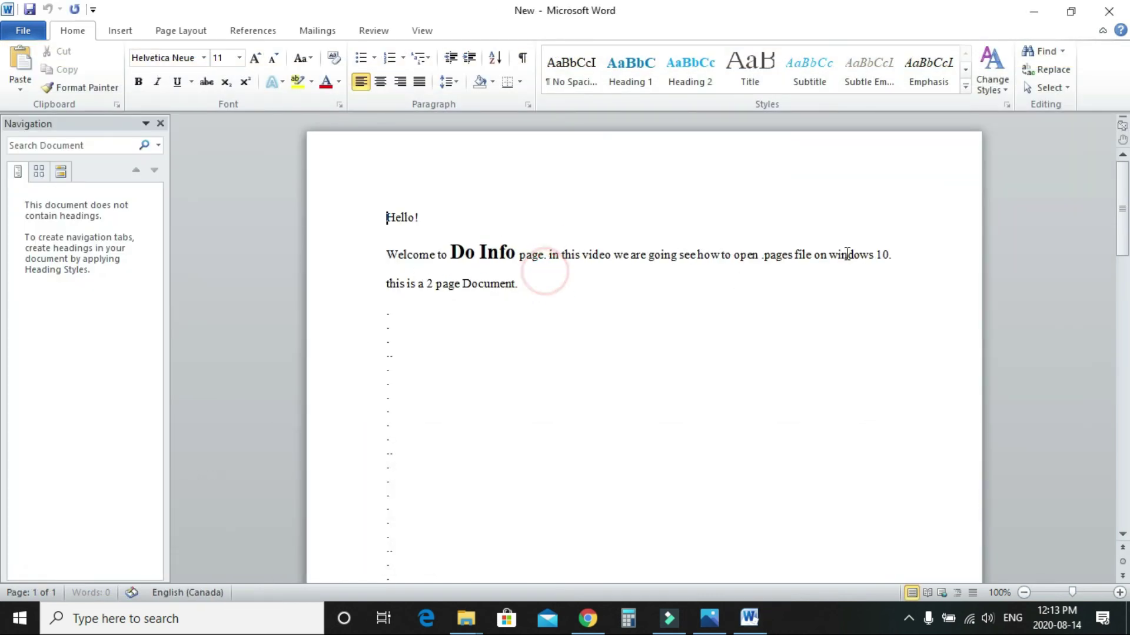